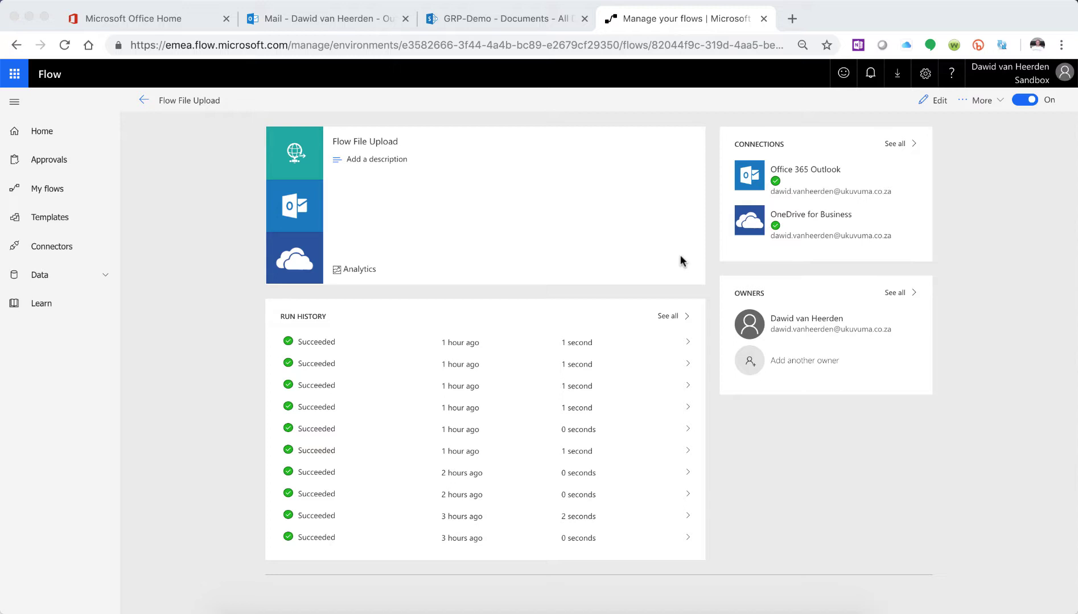
- Bring the browser forward and open Flow File Upload in the designer
left_click(937, 101)
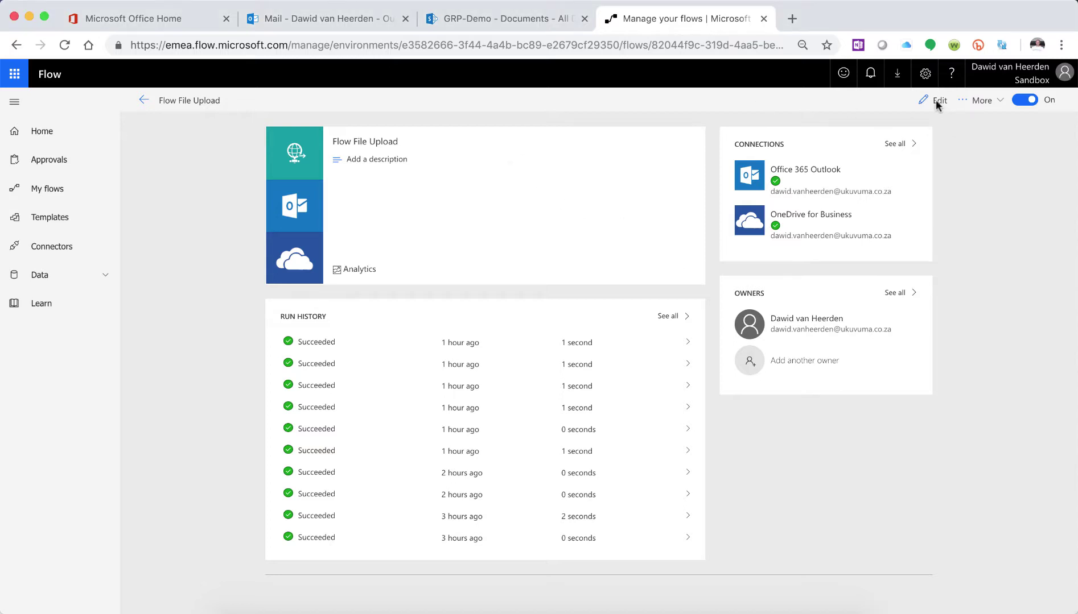
left_click(936, 103)
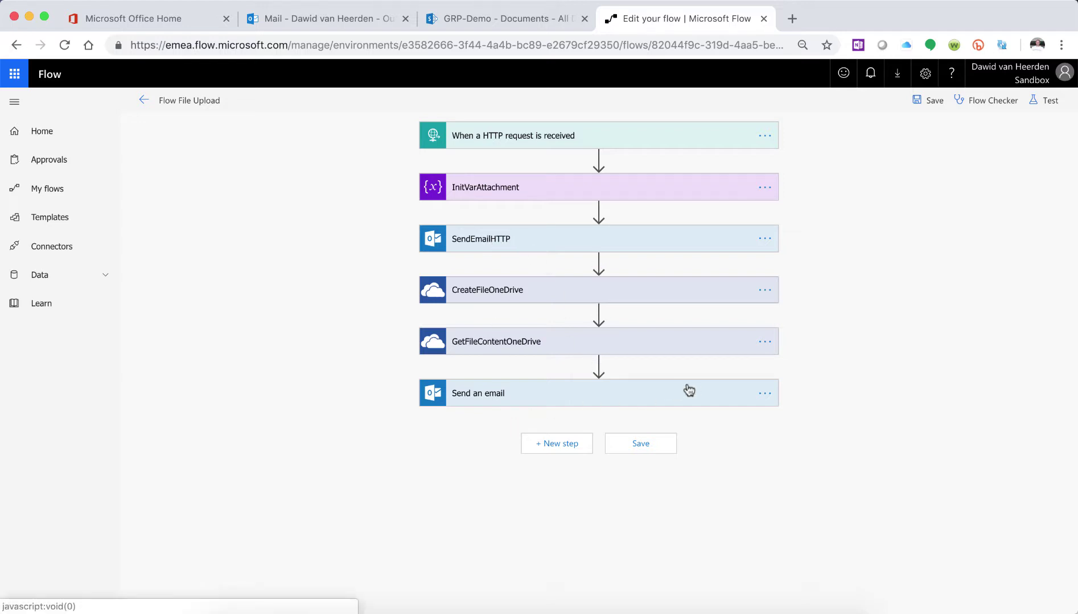
- Change the last step's name from 'Send an email' to 'SendEMailOD'
left_click(764, 394)
left_click(826, 395)
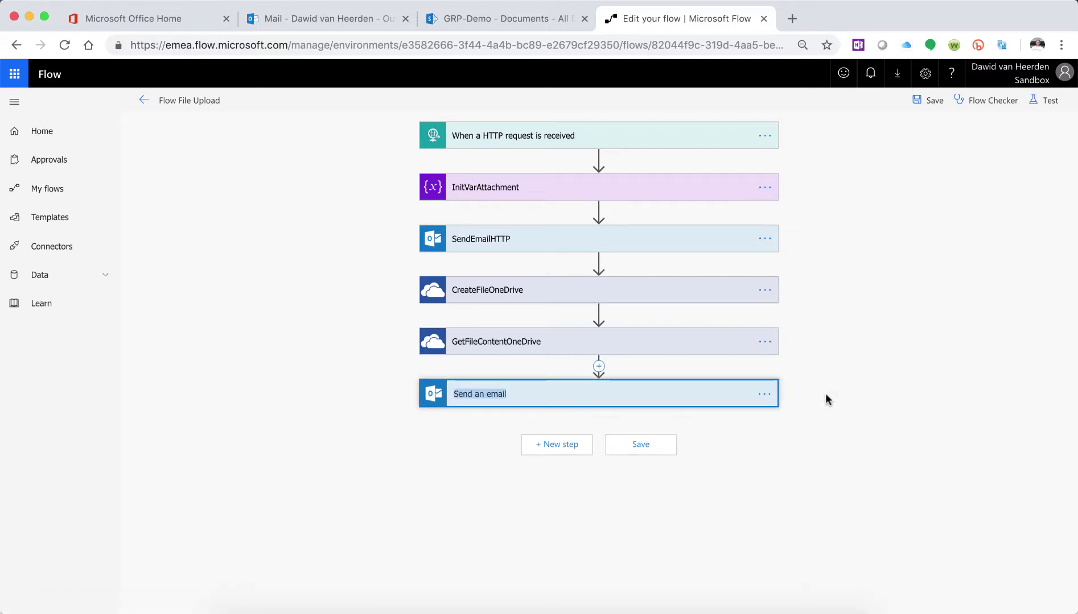
type("Se")
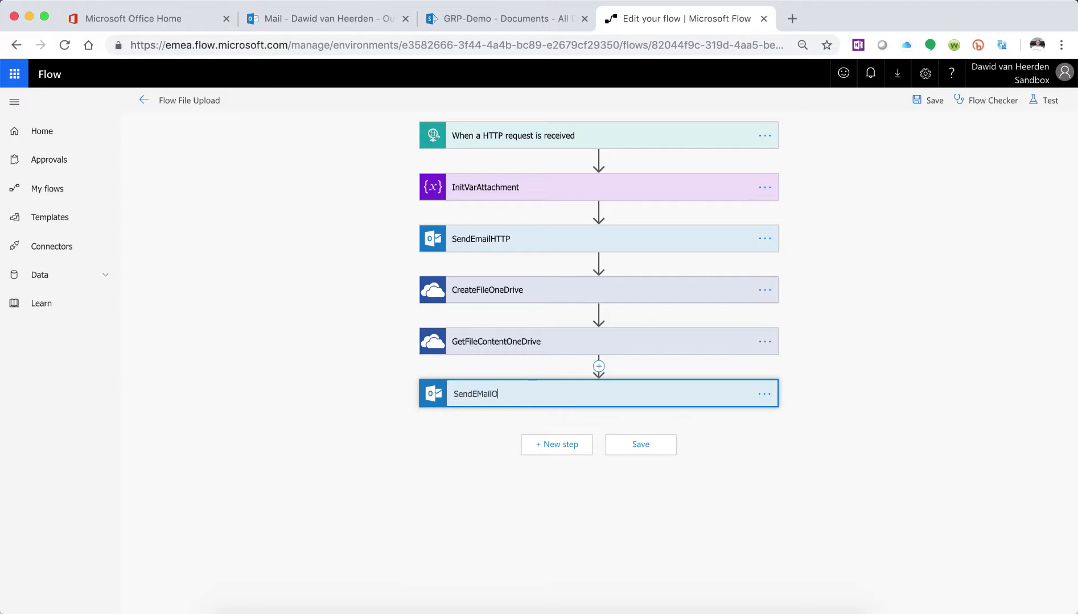
key("Return")
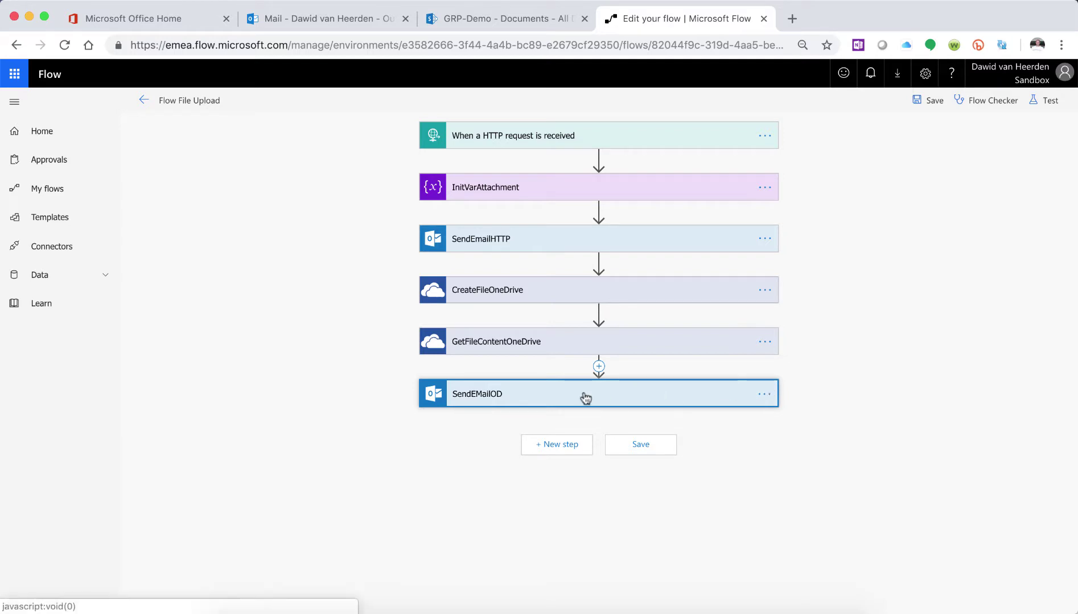
- Add a SharePoint Create file action as a new step after SendEMailOD
left_click(568, 446)
scroll(918, 481, "down", 3)
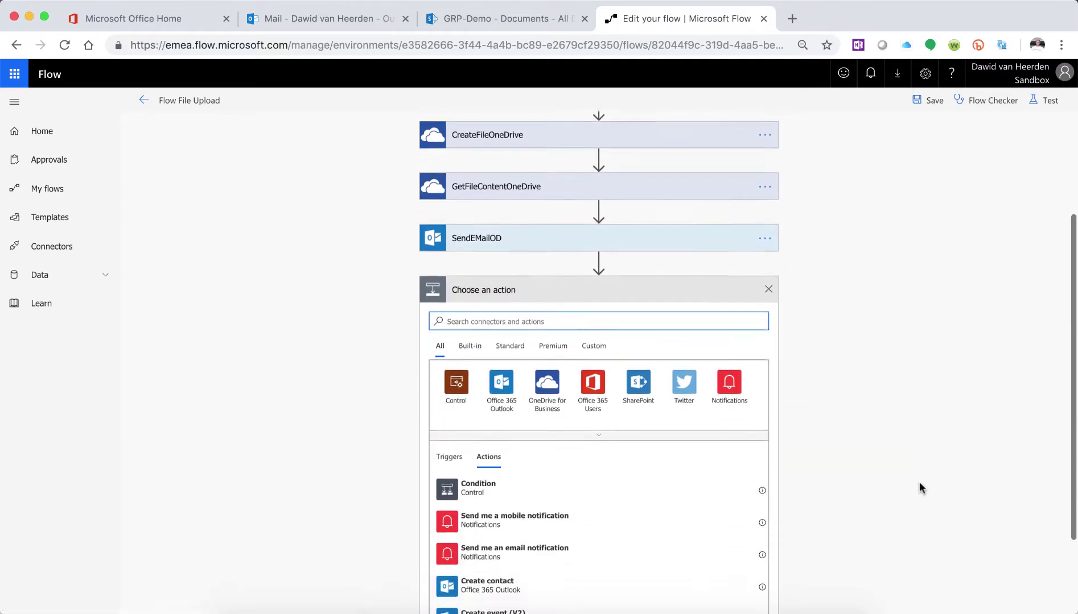
left_click(638, 375)
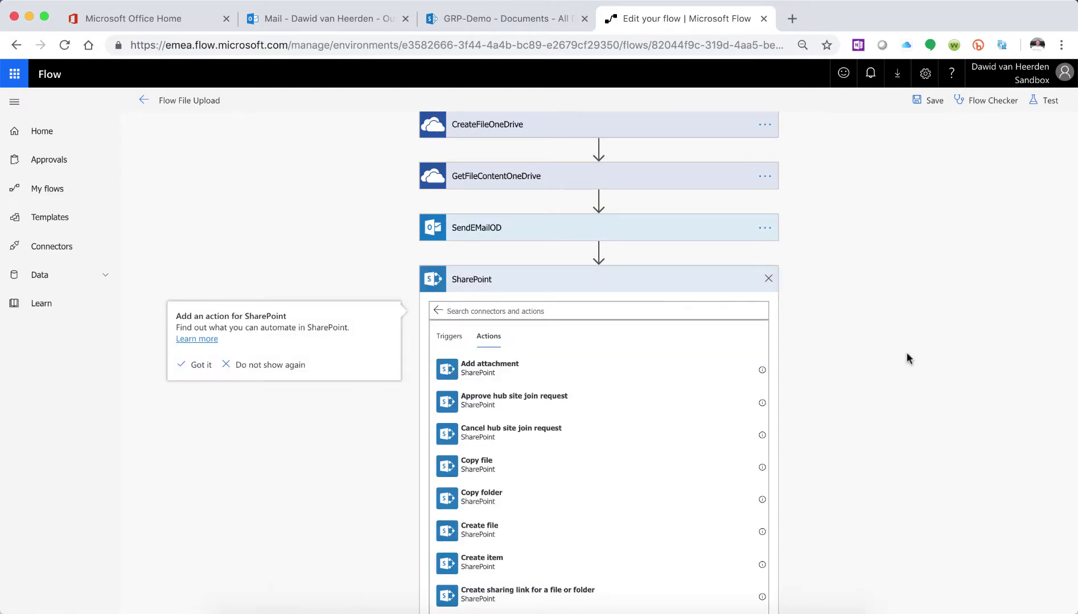
scroll(906, 354, "down", 2)
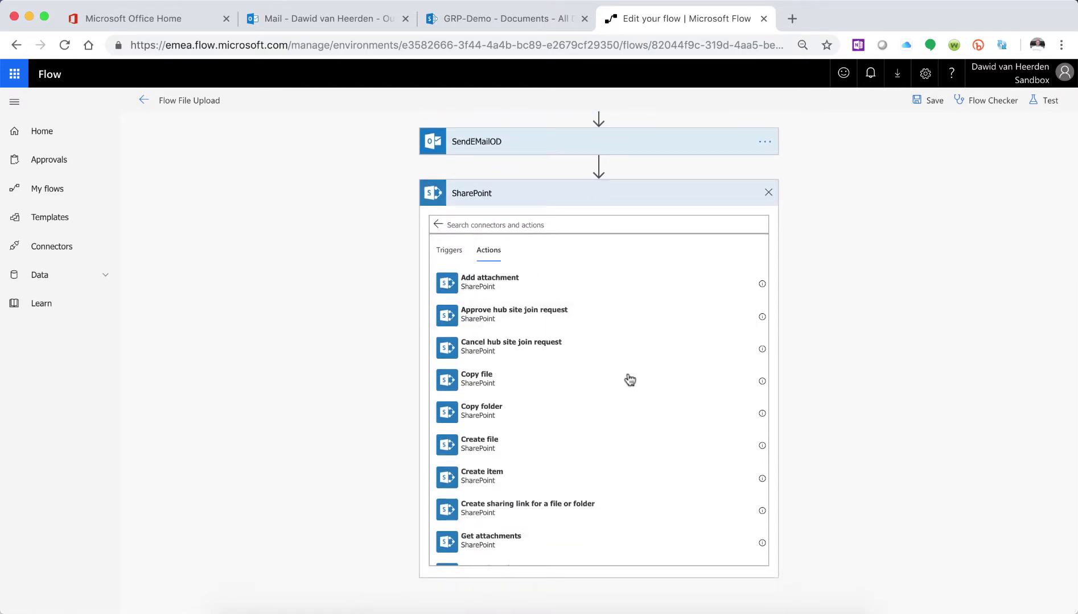
scroll(575, 422, "down", 5)
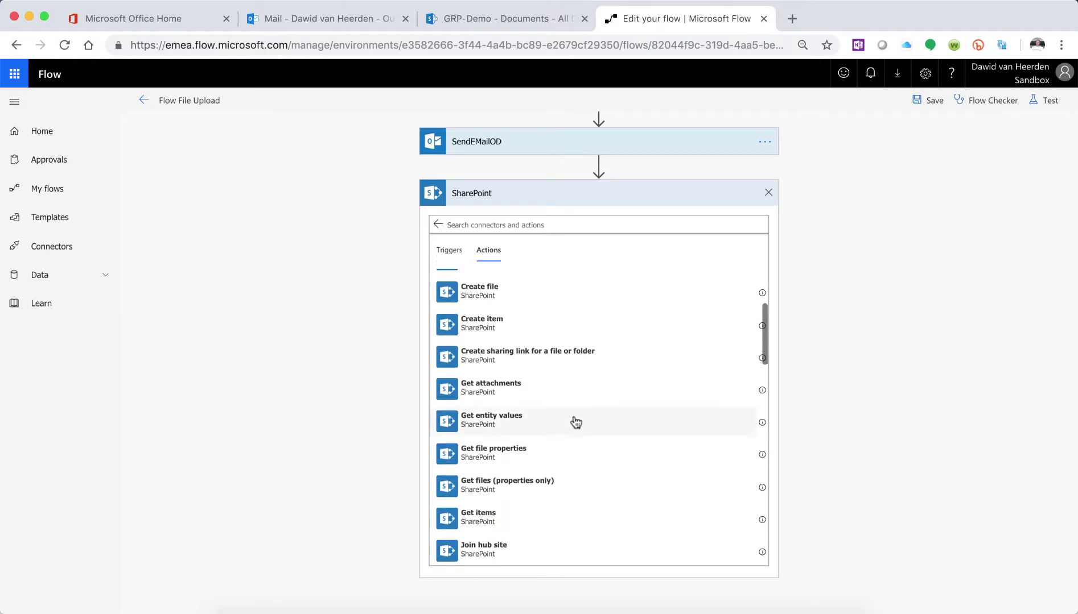
scroll(576, 421, "down", 1)
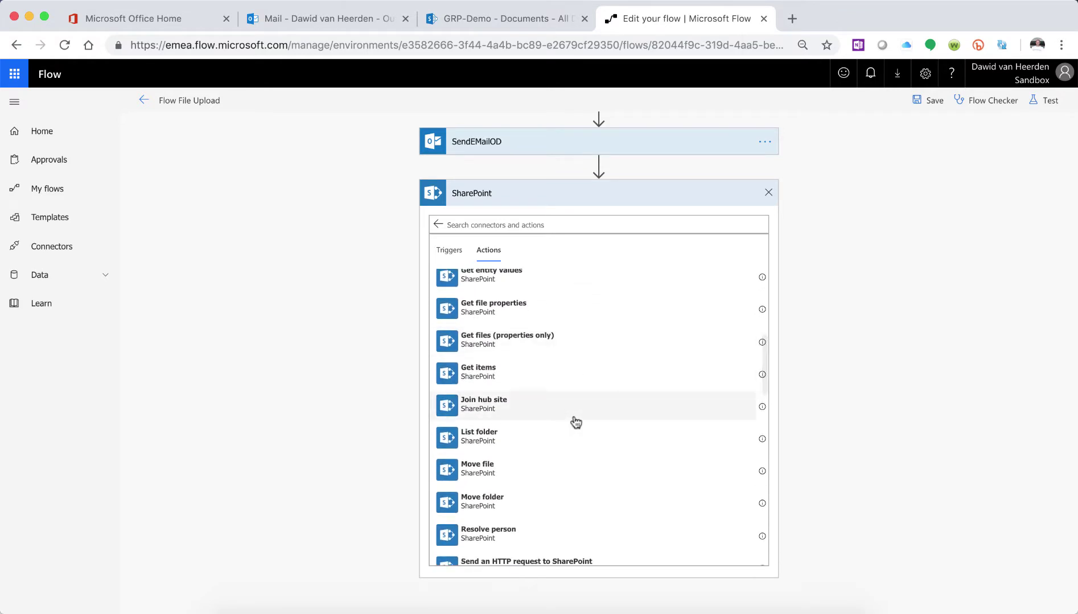
scroll(575, 421, "down", 1)
scroll(576, 422, "down", 2)
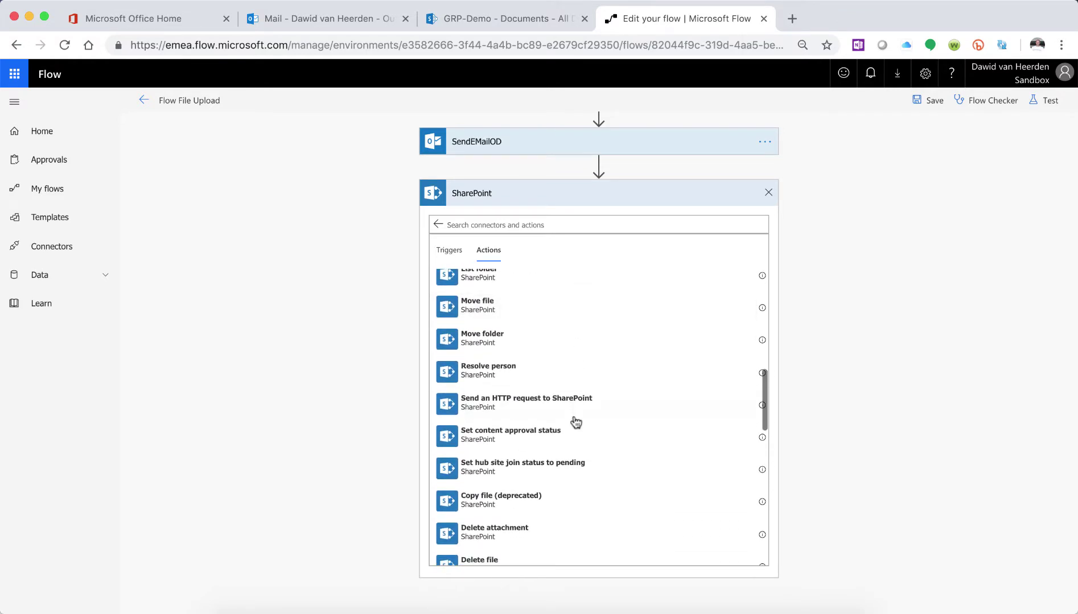
scroll(576, 422, "down", 1)
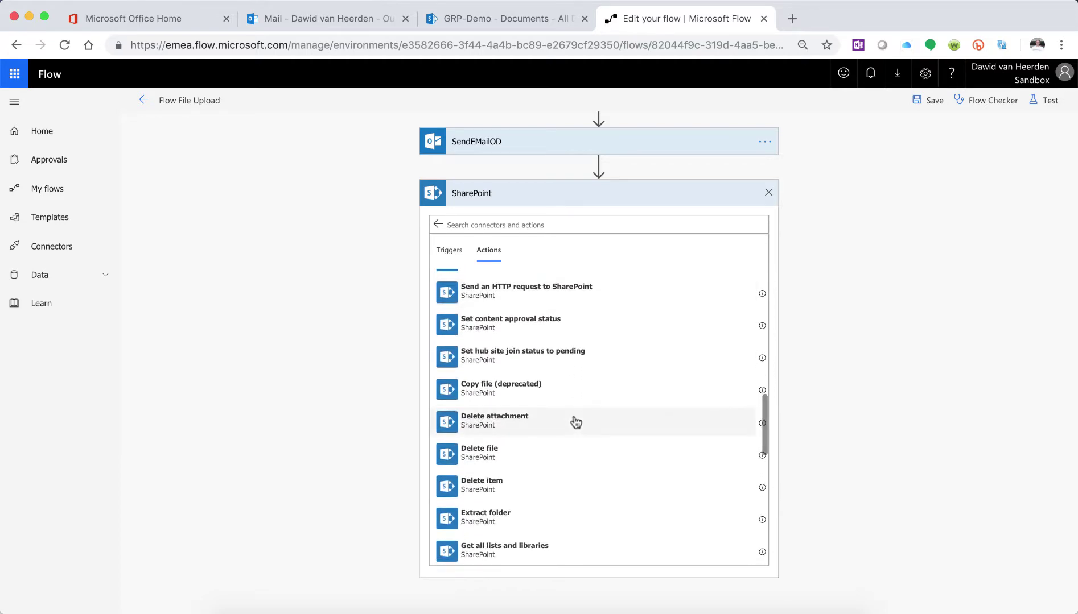
scroll(576, 422, "up", 4)
scroll(575, 422, "up", 8)
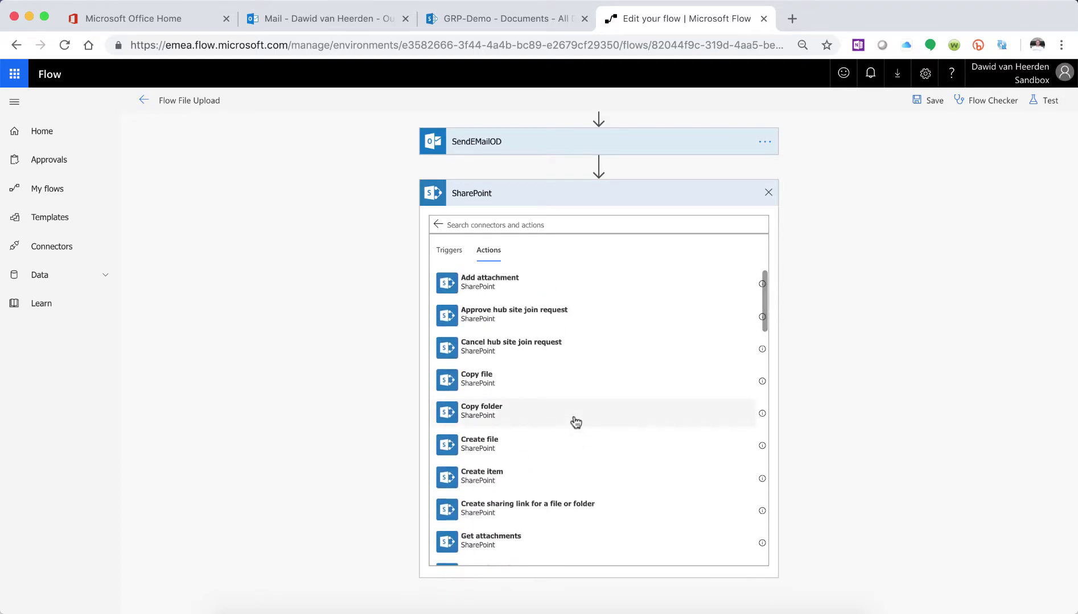
scroll(576, 422, "down", 1)
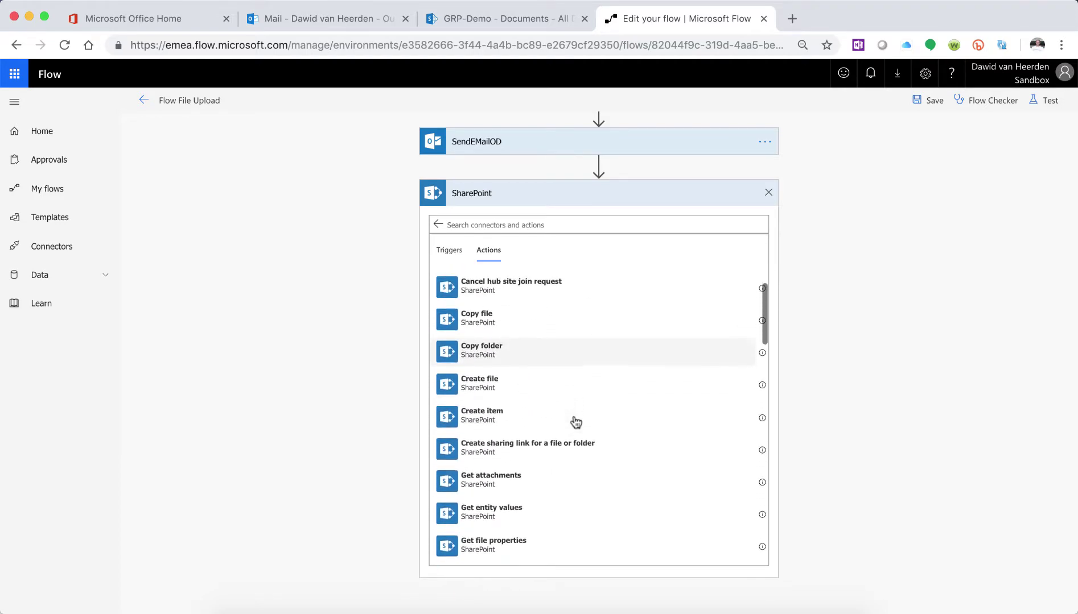
left_click(507, 384)
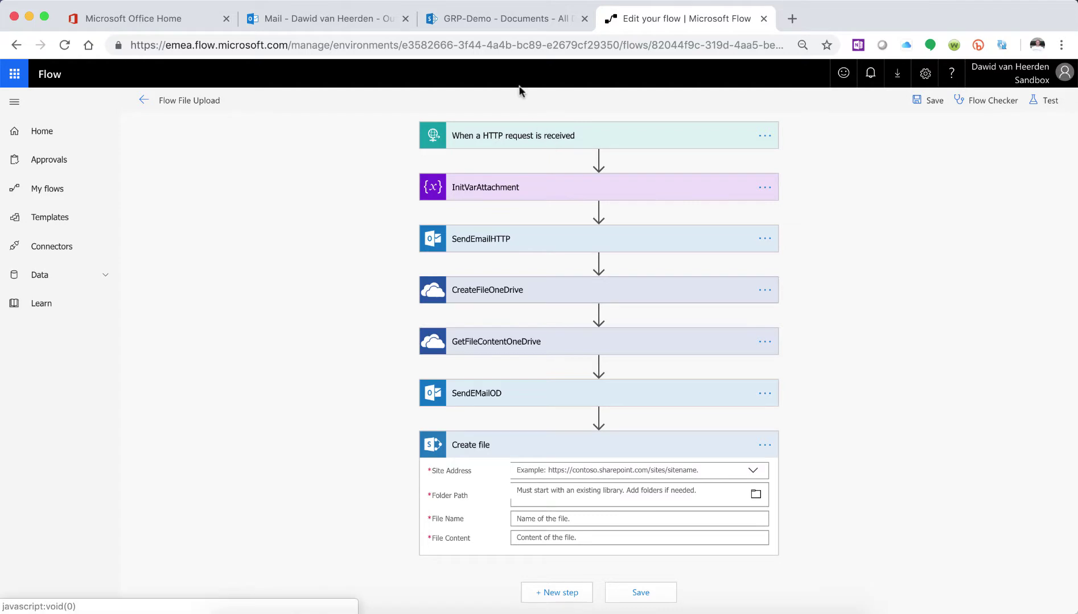
- Copy the GRP-Demo site address from the SharePoint library's URL
left_click(515, 17)
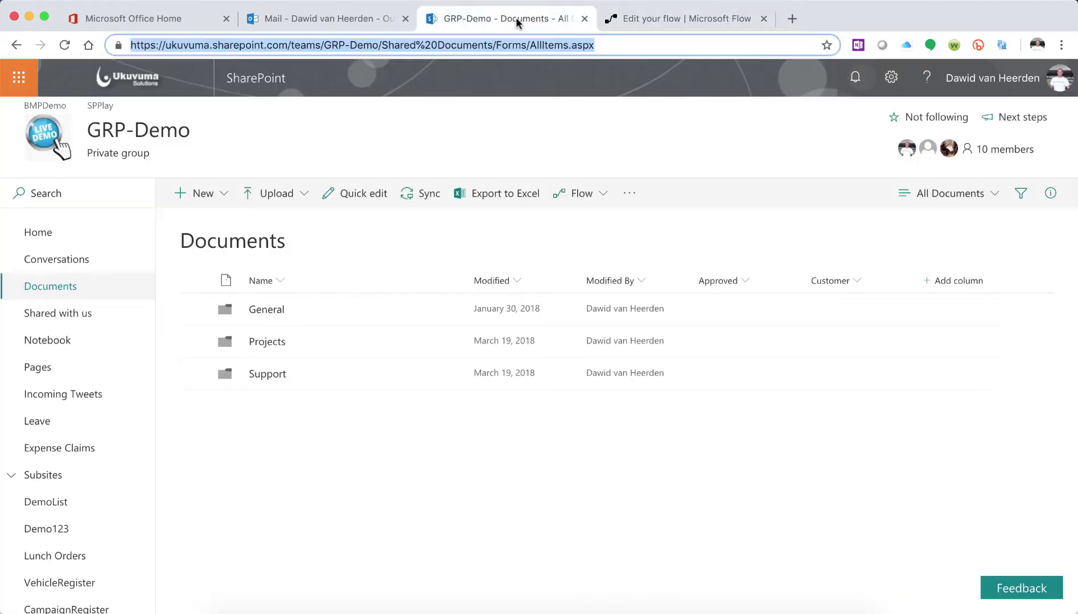
left_click(588, 49)
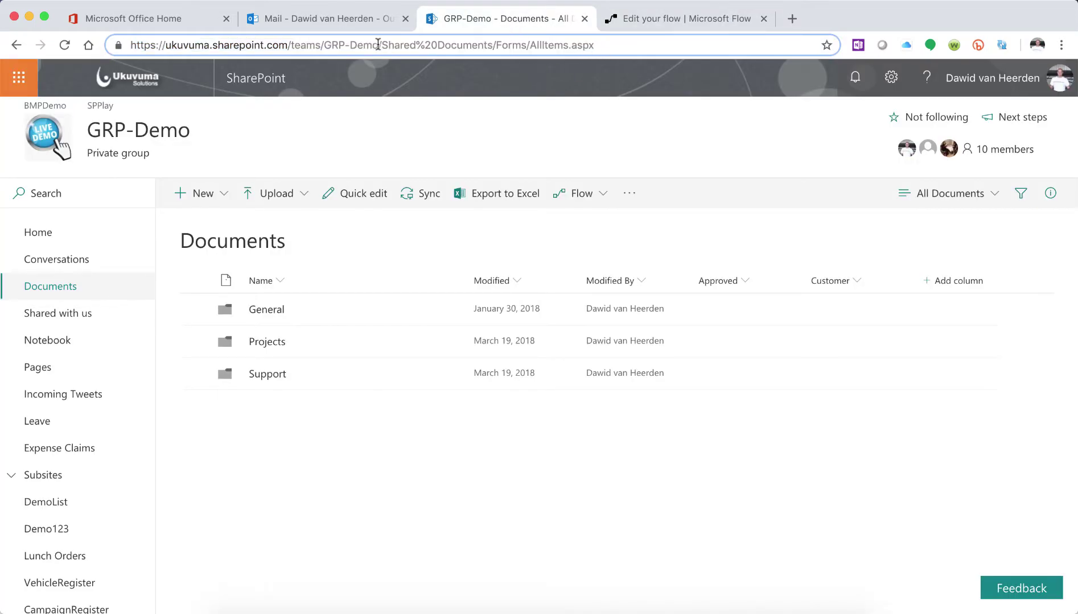
left_click_drag(378, 45, 122, 54)
key("super+c")
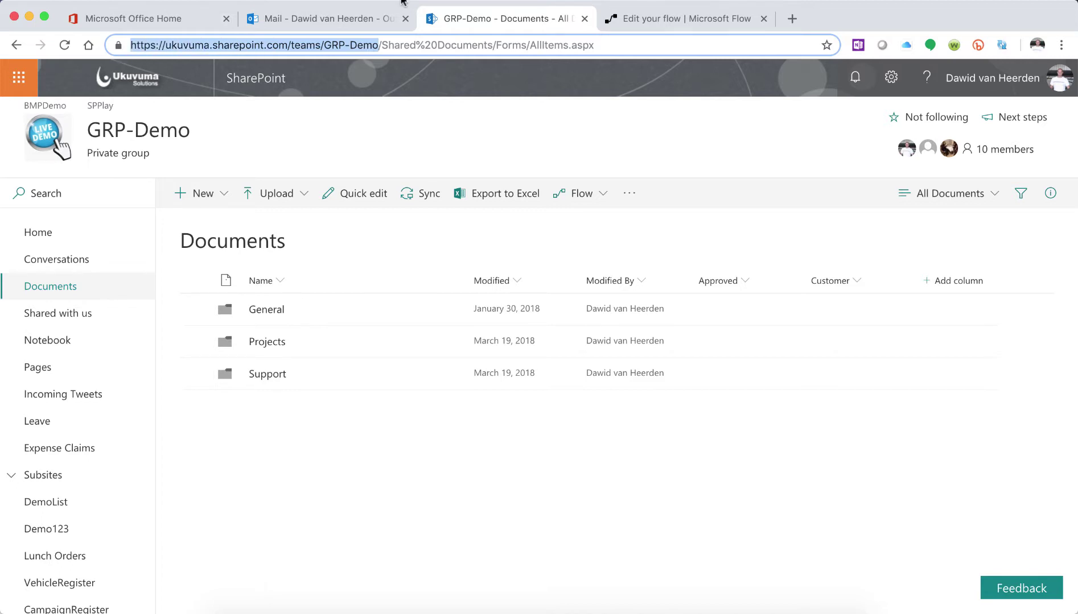
left_click(678, 19)
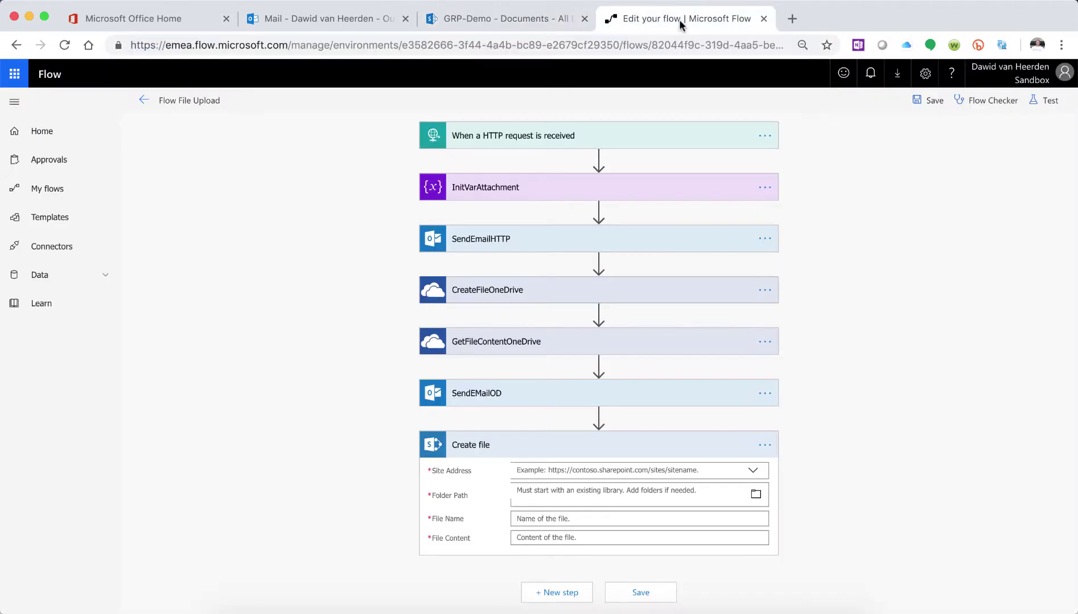
- Paste the GRP-Demo site address as a custom Site Address
left_click(681, 468)
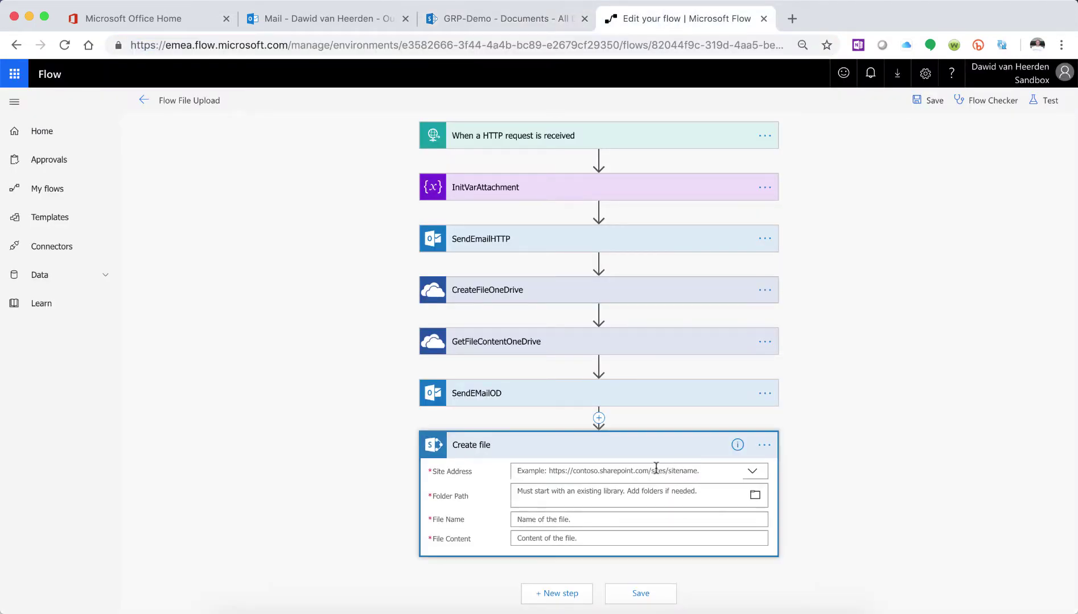
left_click(560, 503)
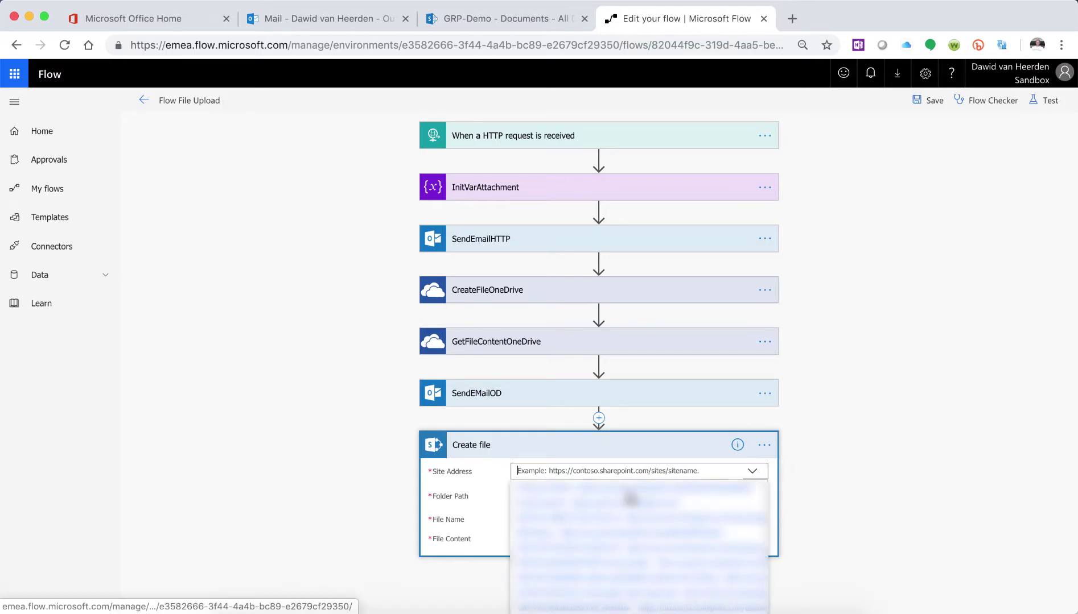
key("super+v")
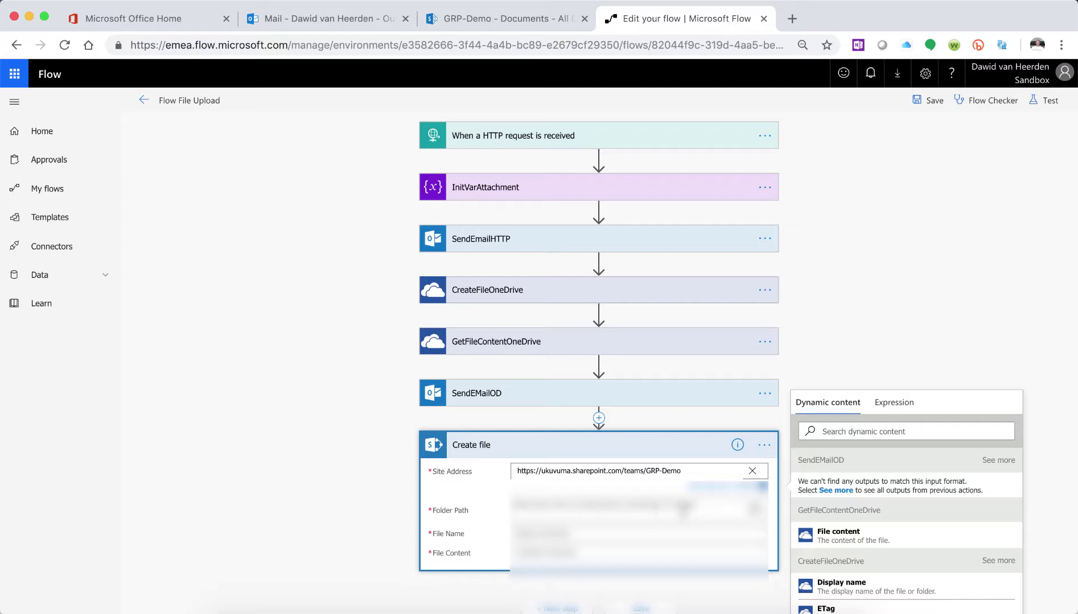
- Browse the site's folders and set Folder Path to /Shared Documents
left_click(734, 501)
left_click(760, 497)
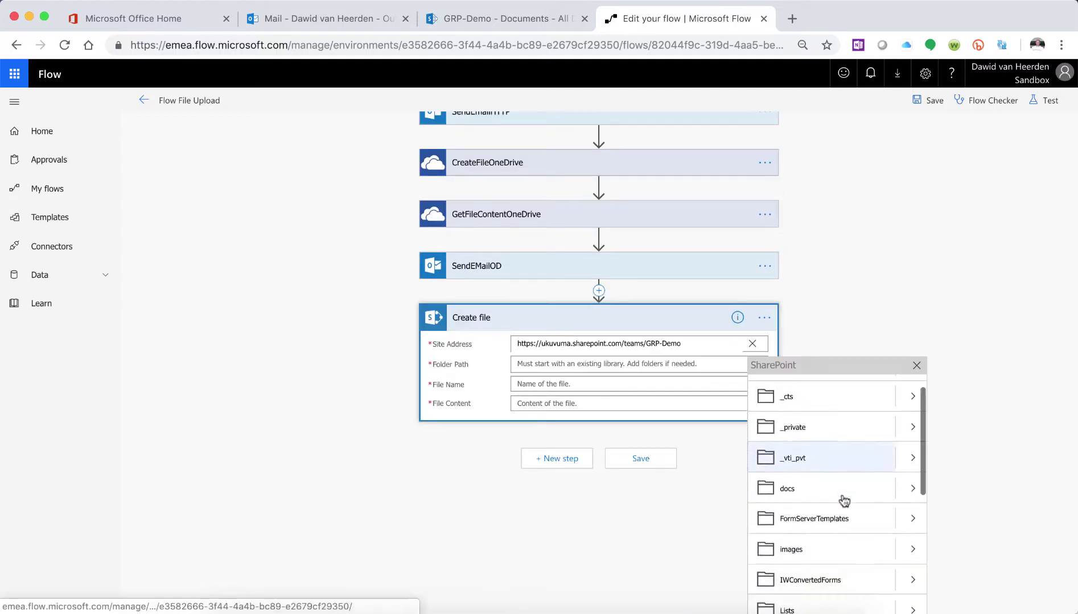
scroll(844, 501, "down", 5)
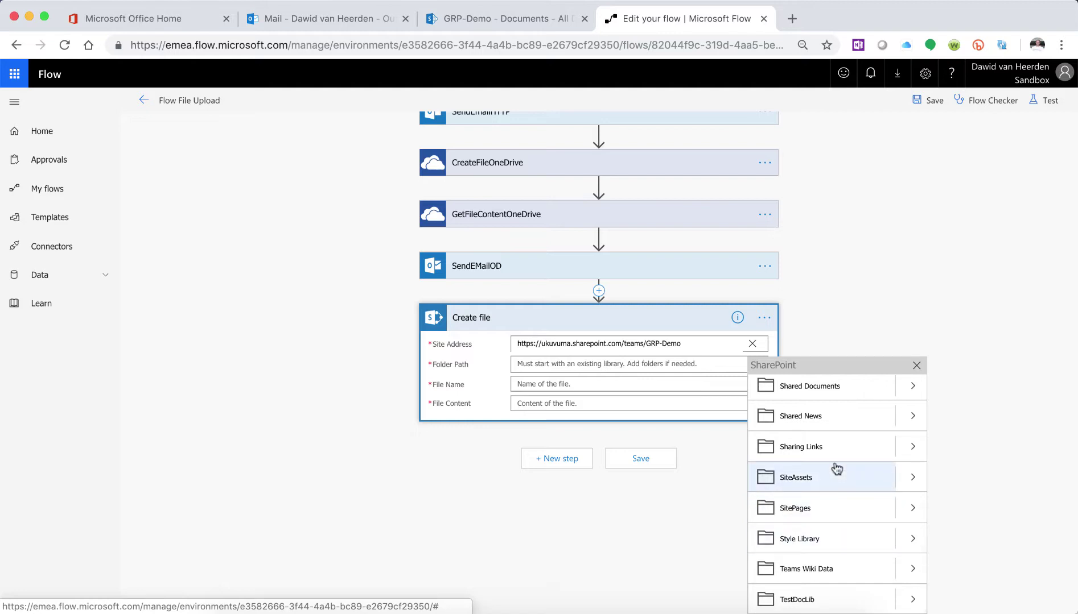
scroll(837, 466, "up", 1)
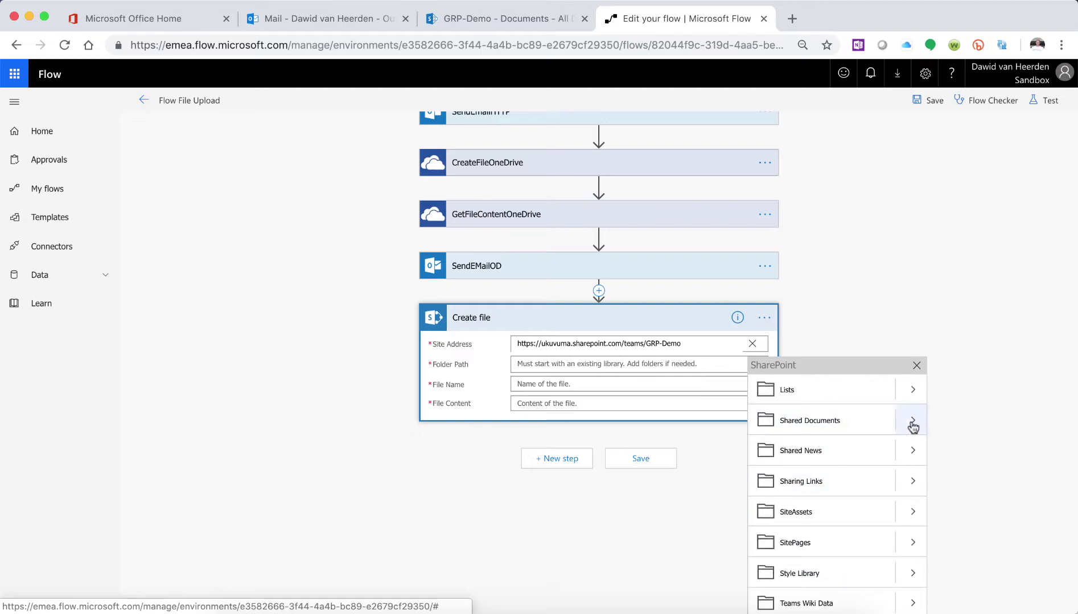
left_click(912, 422)
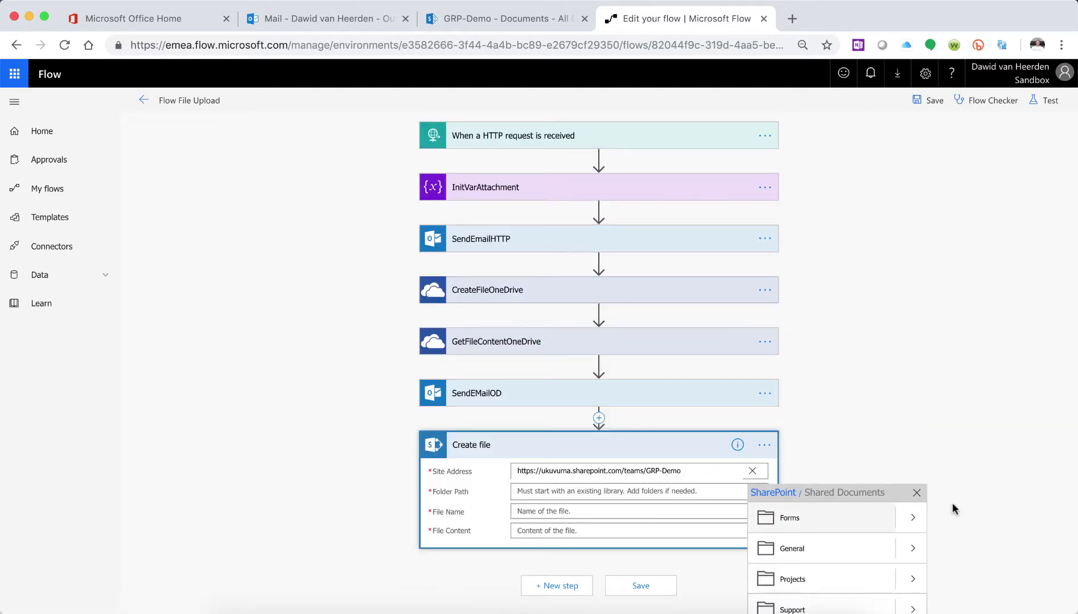
scroll(952, 502, "down", 1)
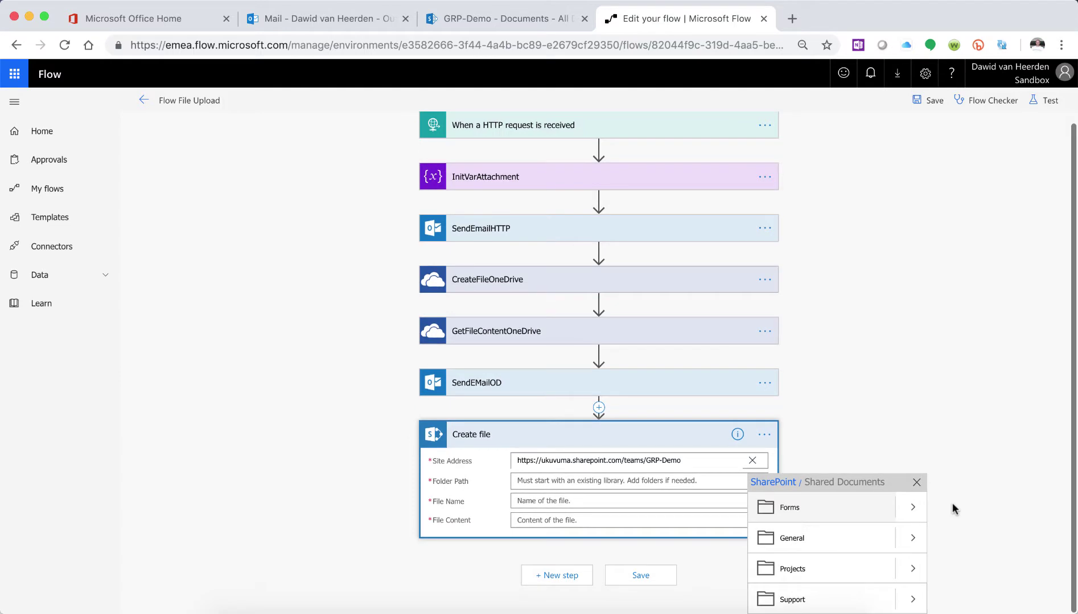
left_click(802, 483)
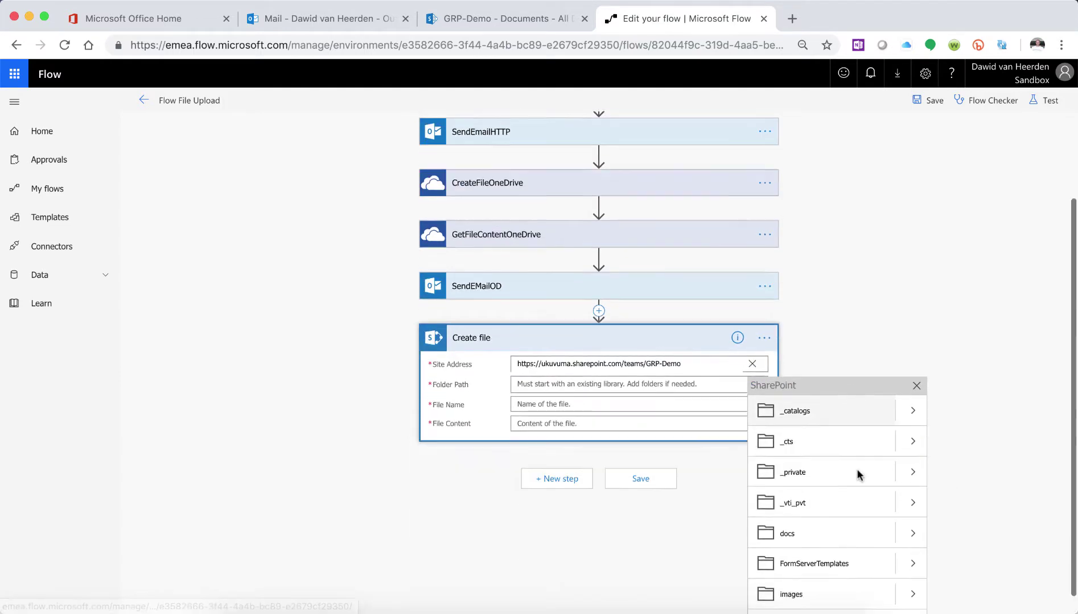
scroll(826, 545, "down", 5)
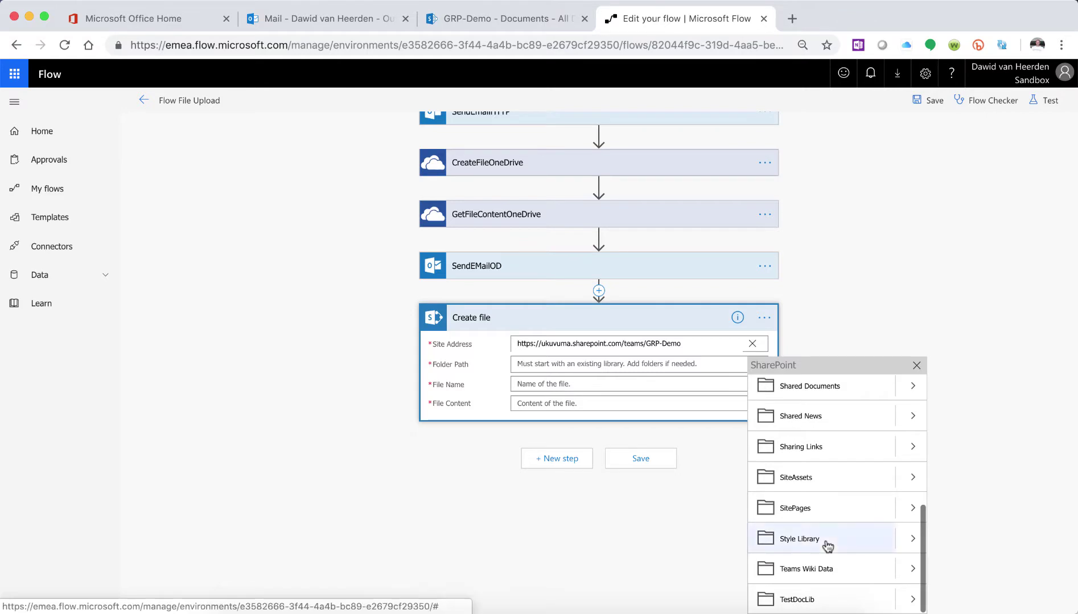
left_click(833, 391)
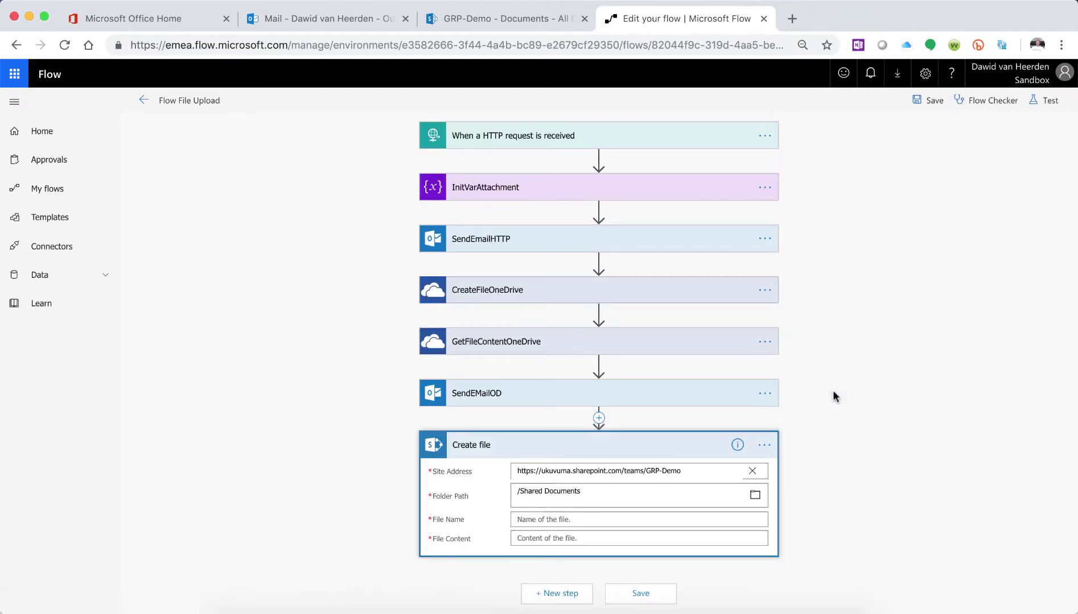
- Enter test.png as the File Name and begin an expression for File Content
left_click(549, 521)
type("test.png")
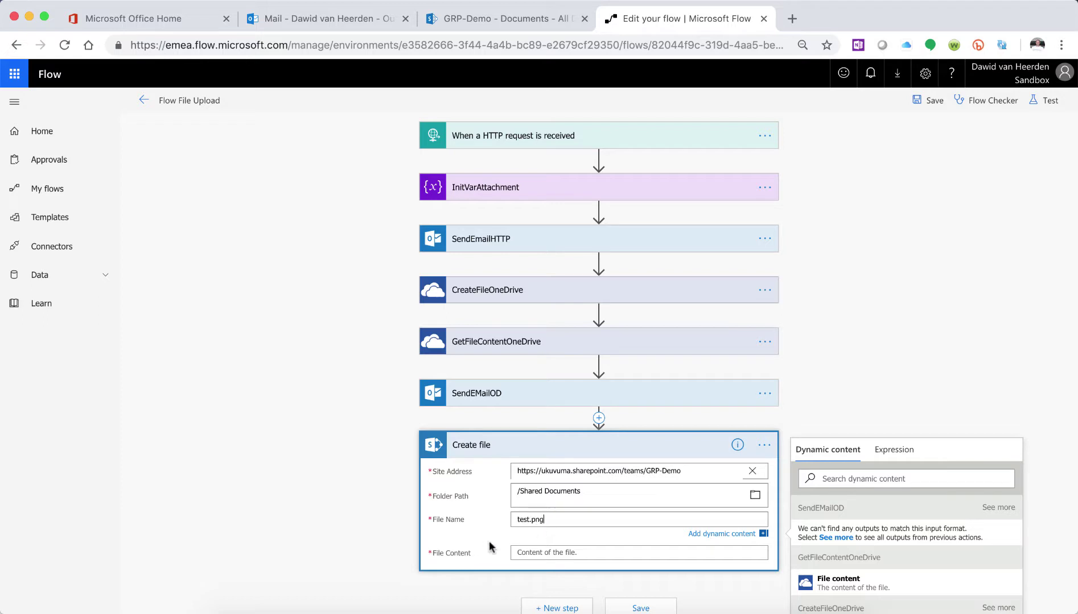
left_click(563, 549)
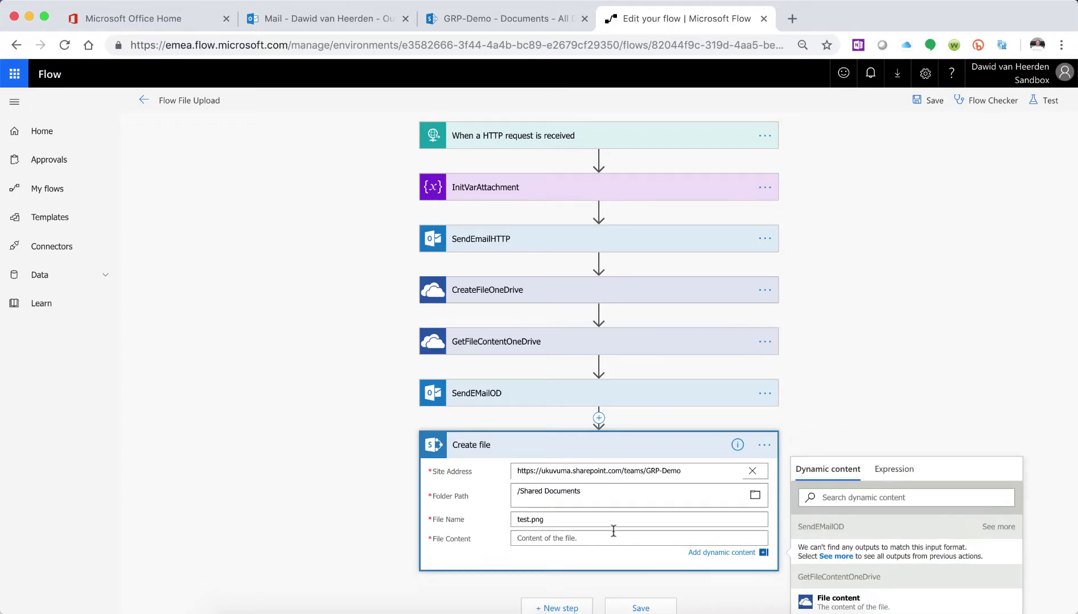
scroll(823, 420, "down", 3)
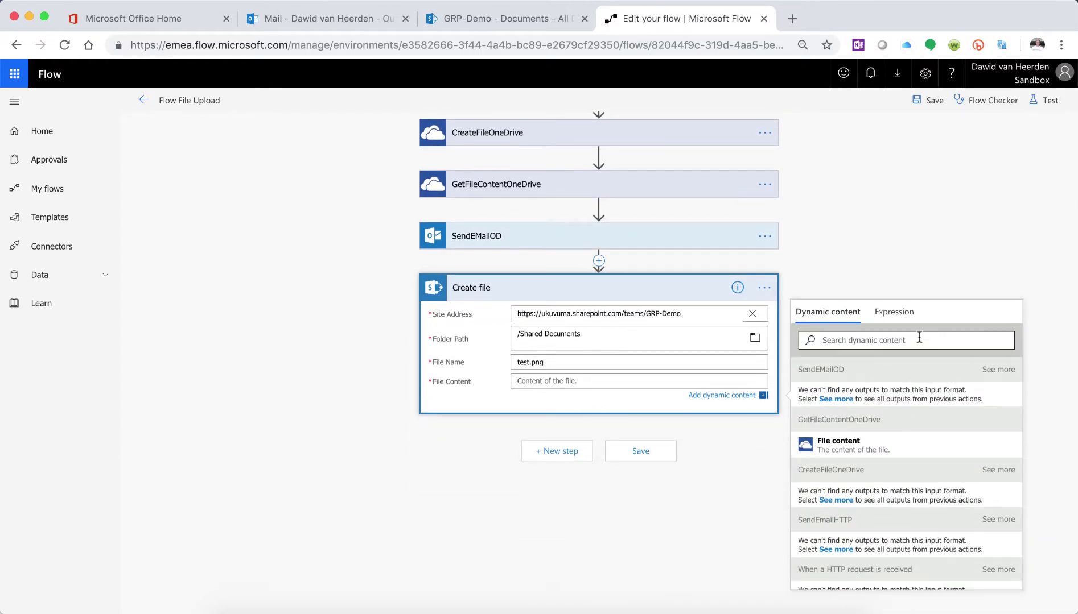
left_click(894, 313)
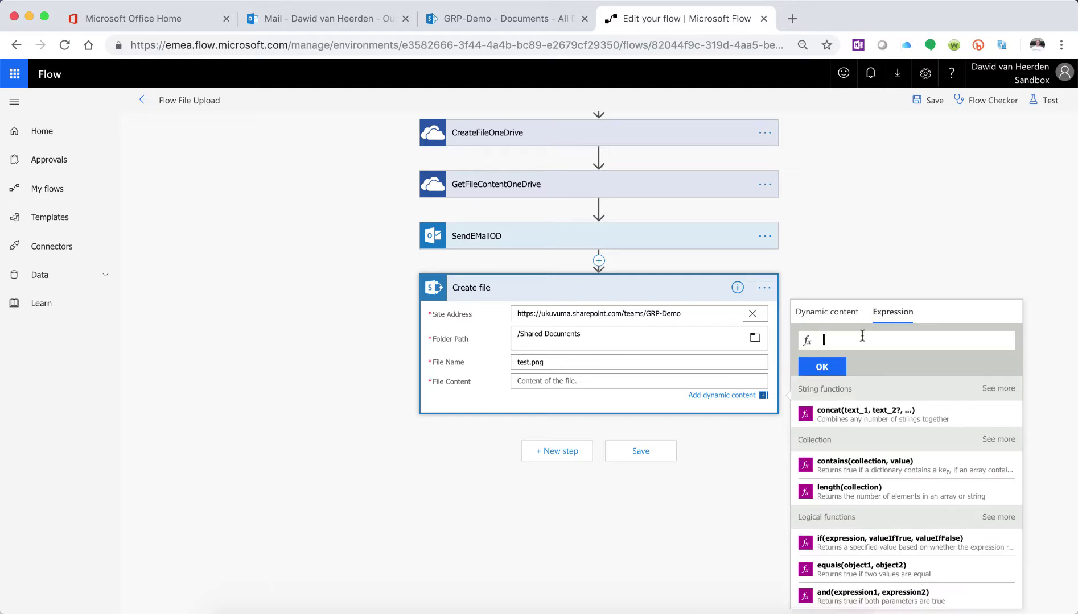
scroll(862, 336, "up", 3)
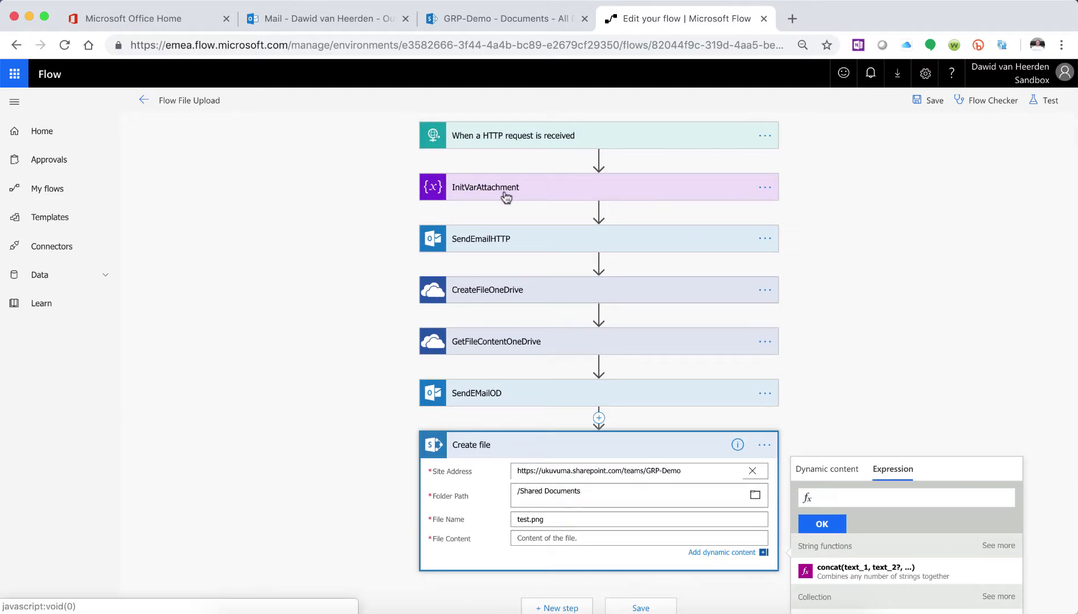
- Look up the variable name varAttachment in the InitVarAttachment step
left_click(505, 197)
left_click(574, 213)
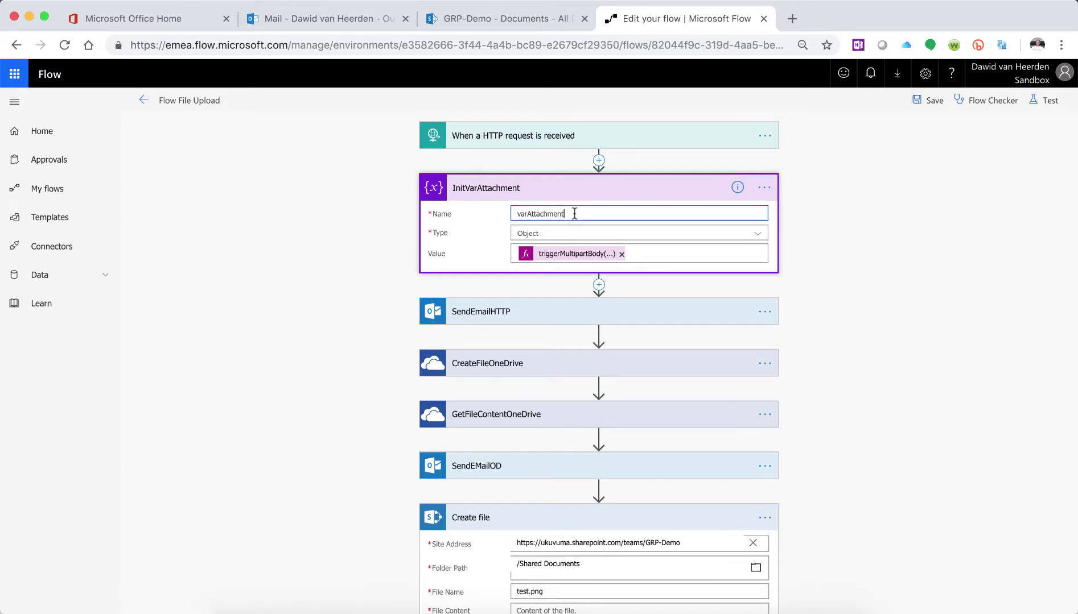
double_click(574, 213)
scroll(830, 357, "down", 1)
scroll(831, 356, "down", 1)
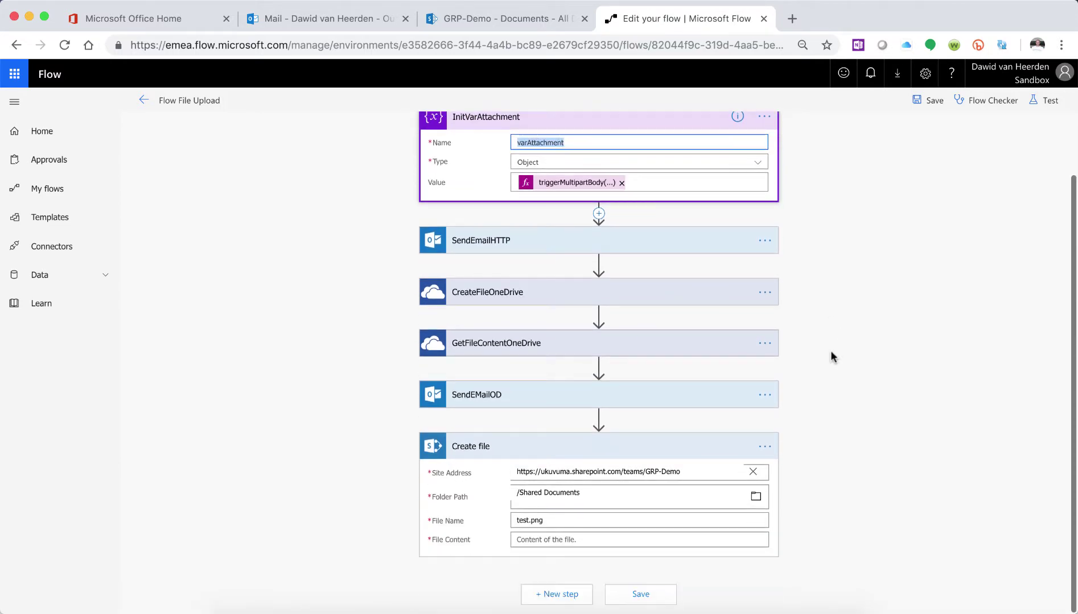
left_click(582, 543)
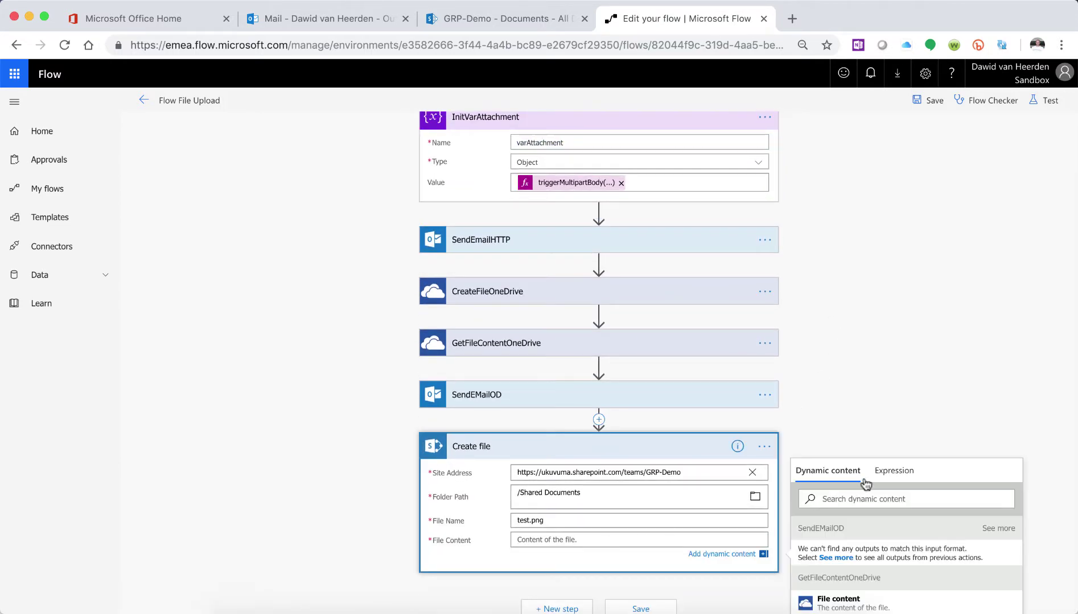
scroll(919, 448, "down", 3)
- Insert the expression variables('varAttachment') as the File Content
left_click(904, 317)
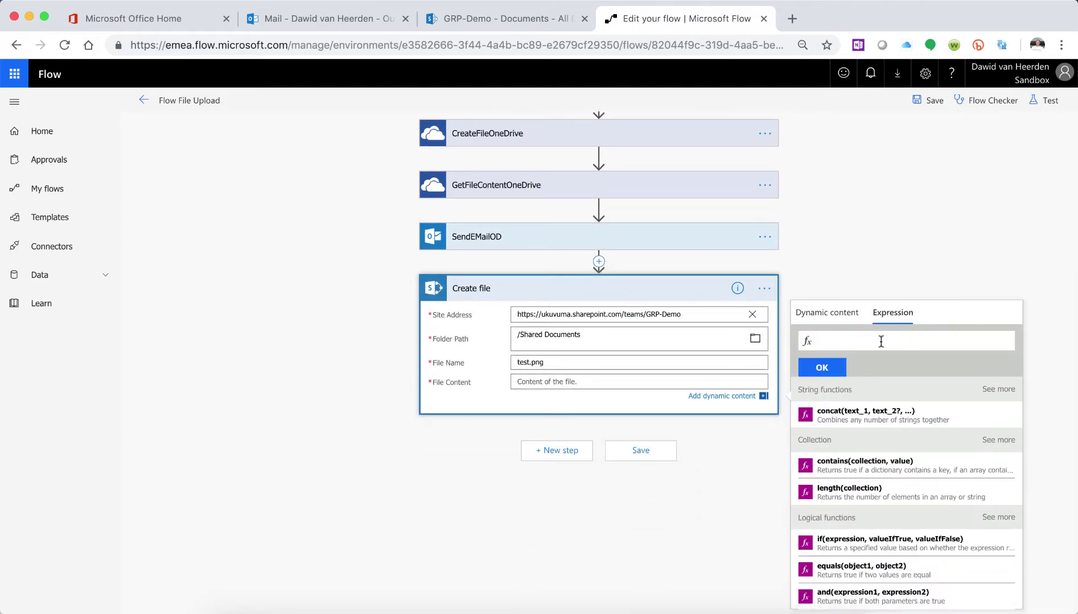
type("vari")
left_click(860, 351)
type("(")
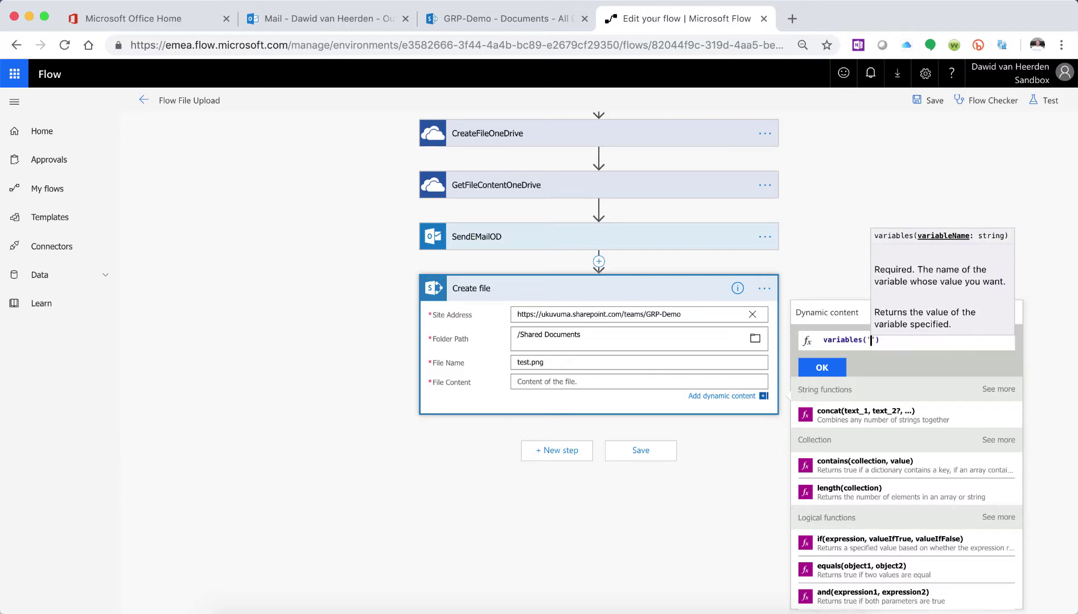
type("'varAttachment")
left_click(946, 344)
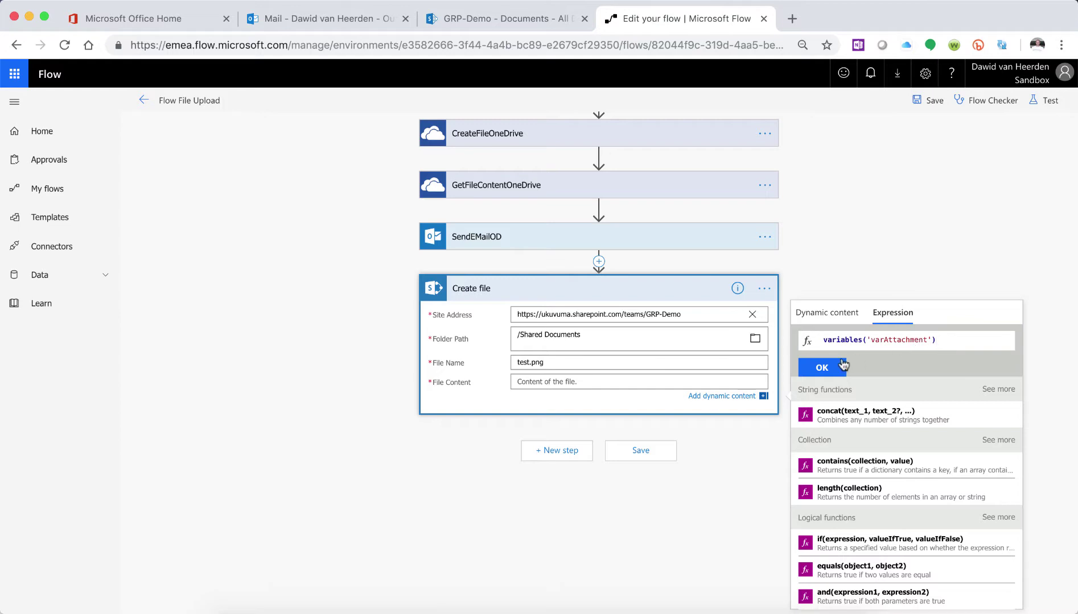
left_click(822, 368)
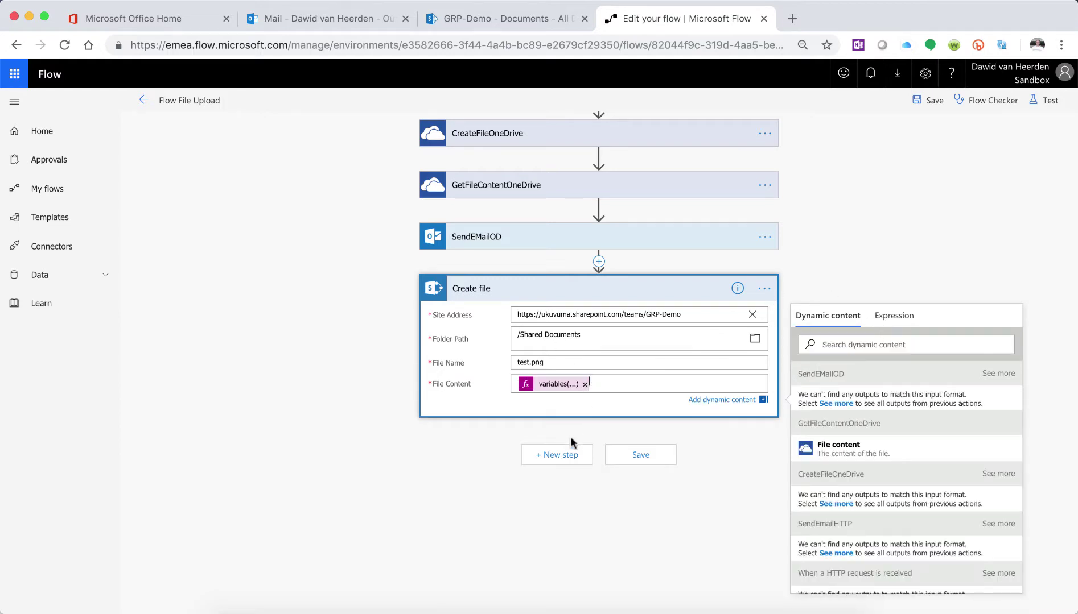
left_click(764, 288)
- Rename the Create file step to CreateFileSharePoint and collapse its card
left_click(768, 441)
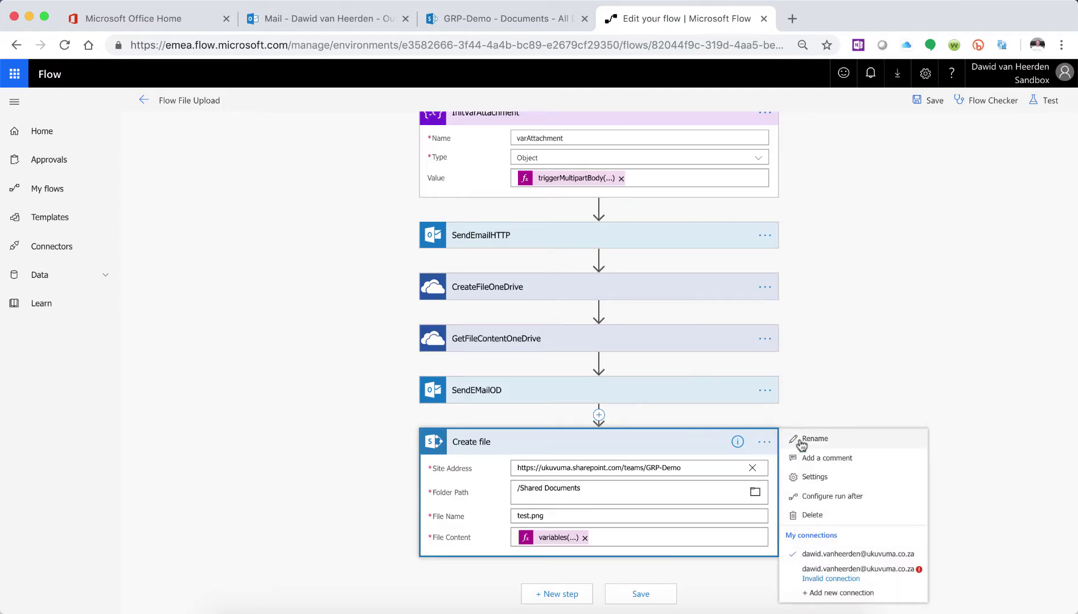
left_click(799, 442)
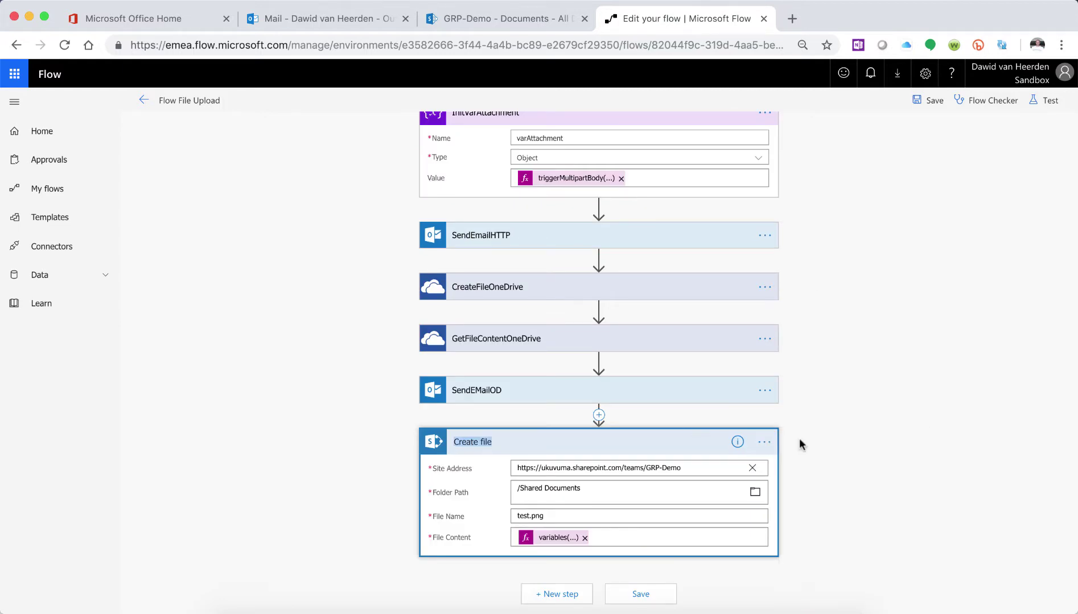
type("Cr")
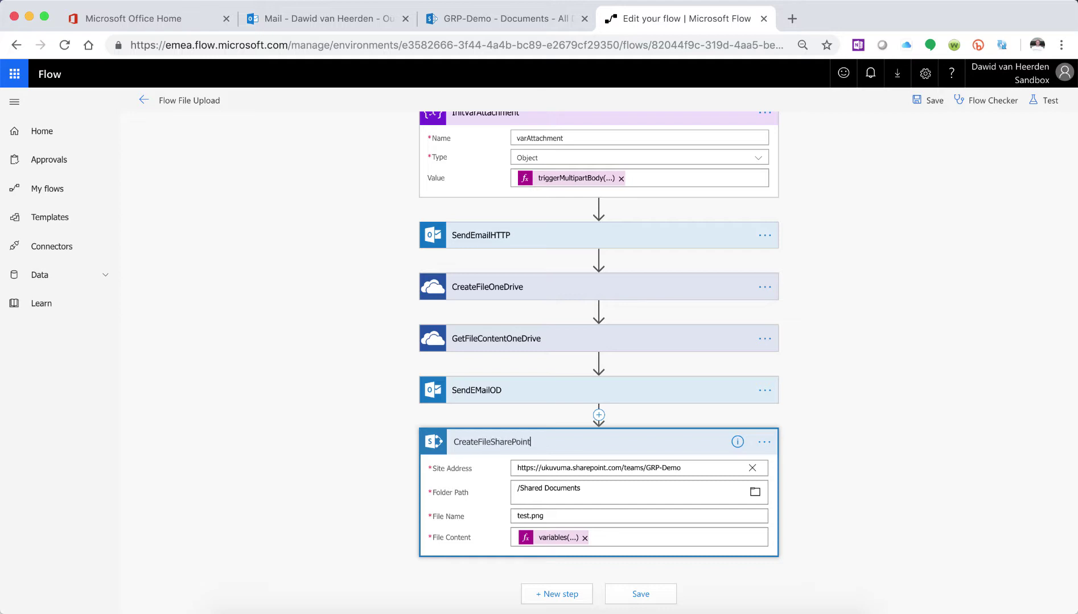
left_click(799, 445)
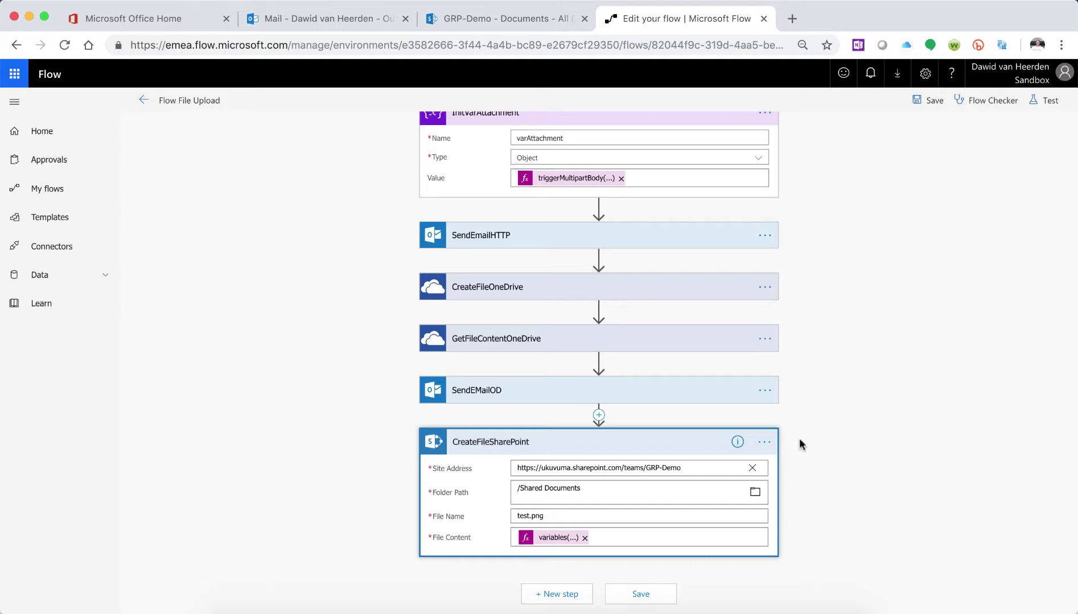
left_click(626, 441)
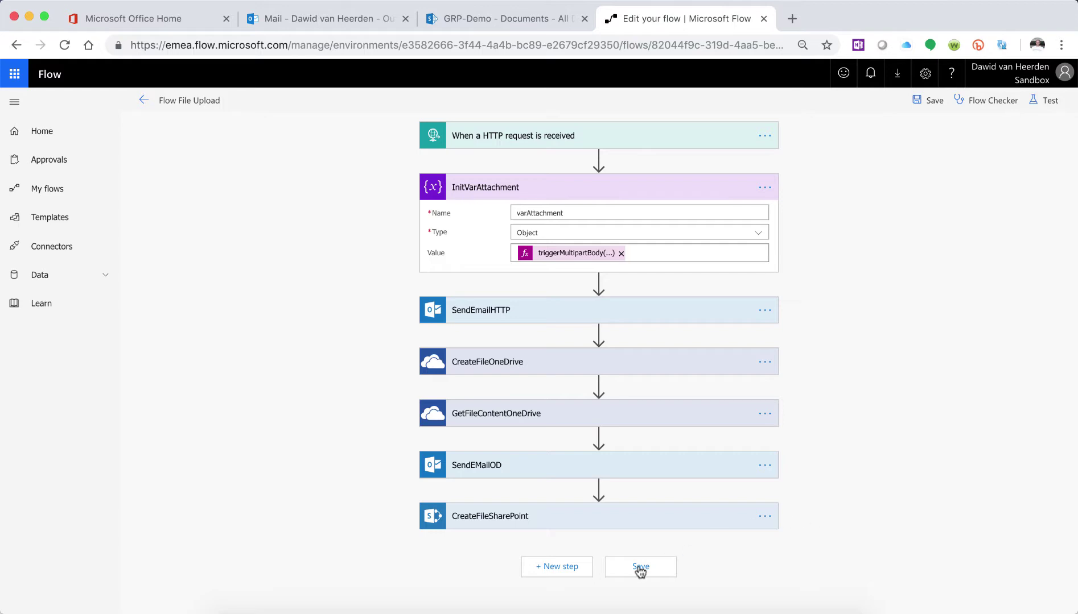
- Append the SharePoint connector's Get file content action as the new final step
left_click(565, 572)
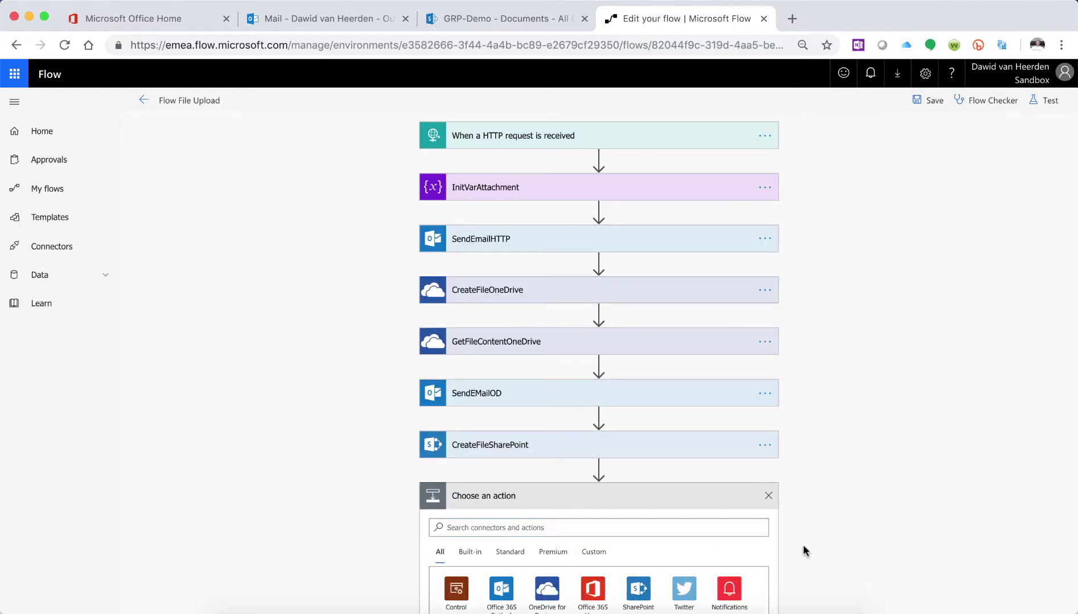
scroll(803, 544, "down", 4)
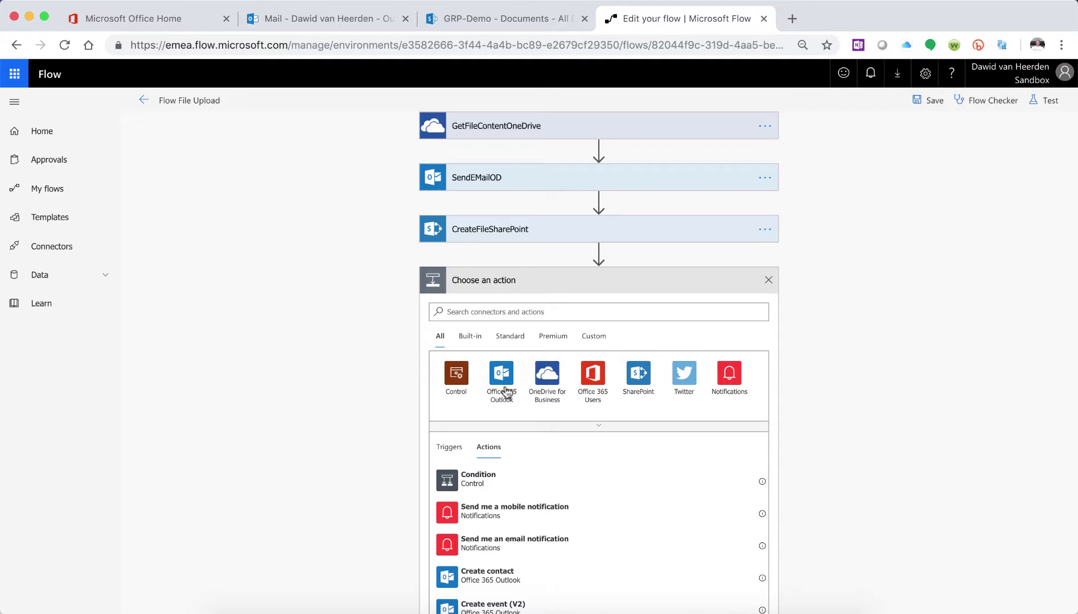
left_click(636, 379)
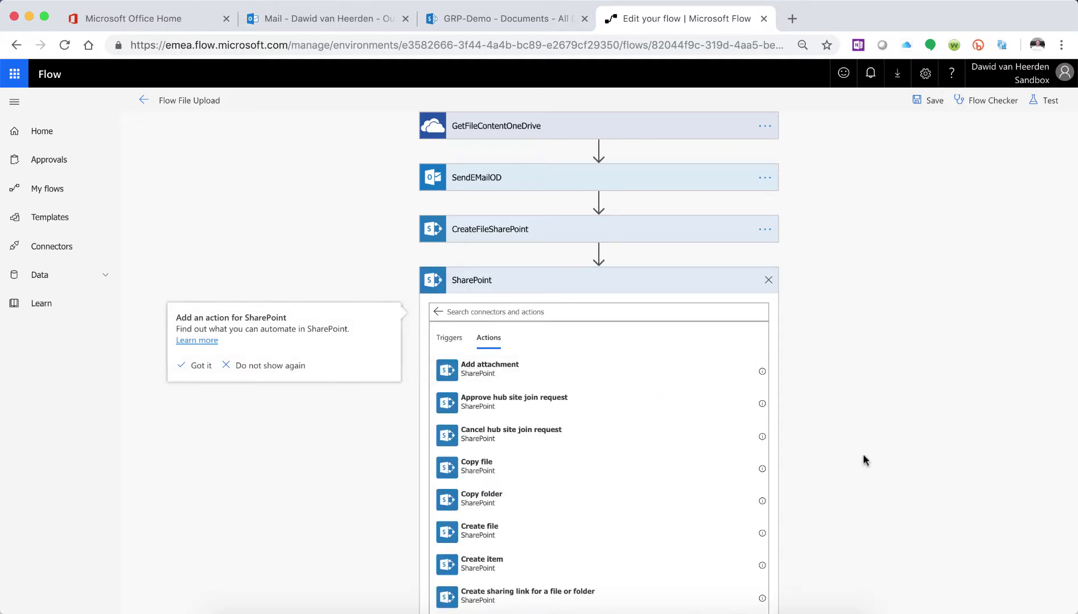
scroll(863, 458, "down", 3)
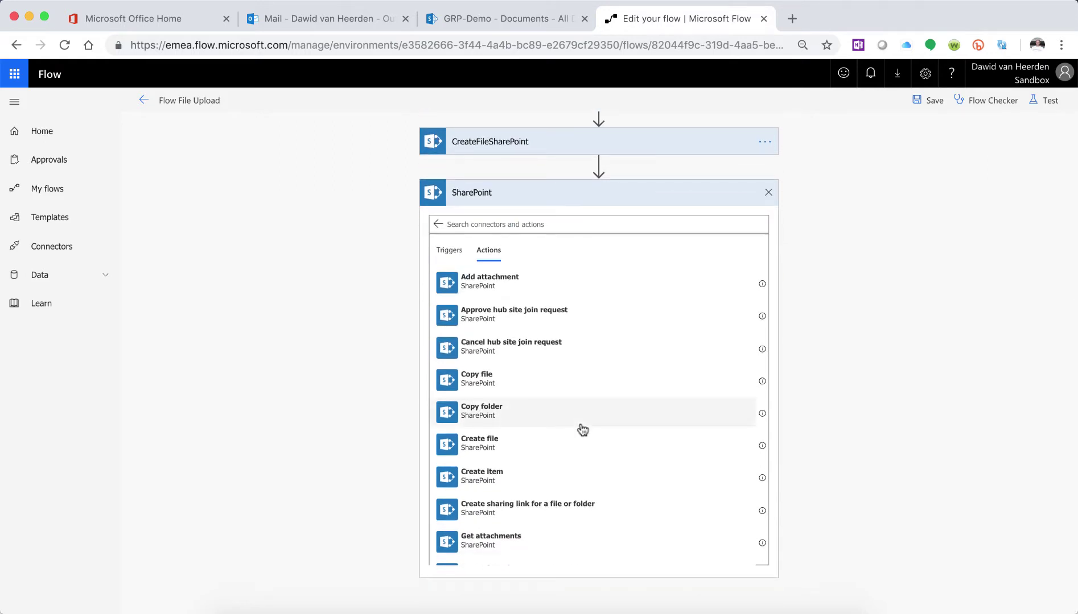
scroll(582, 430, "down", 5)
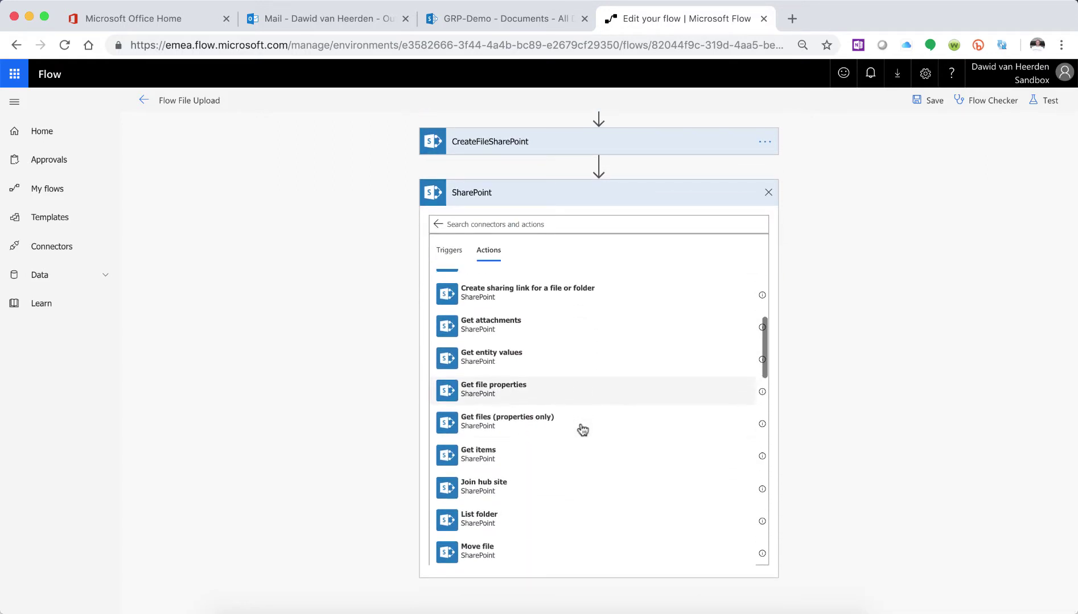
scroll(583, 430, "down", 2)
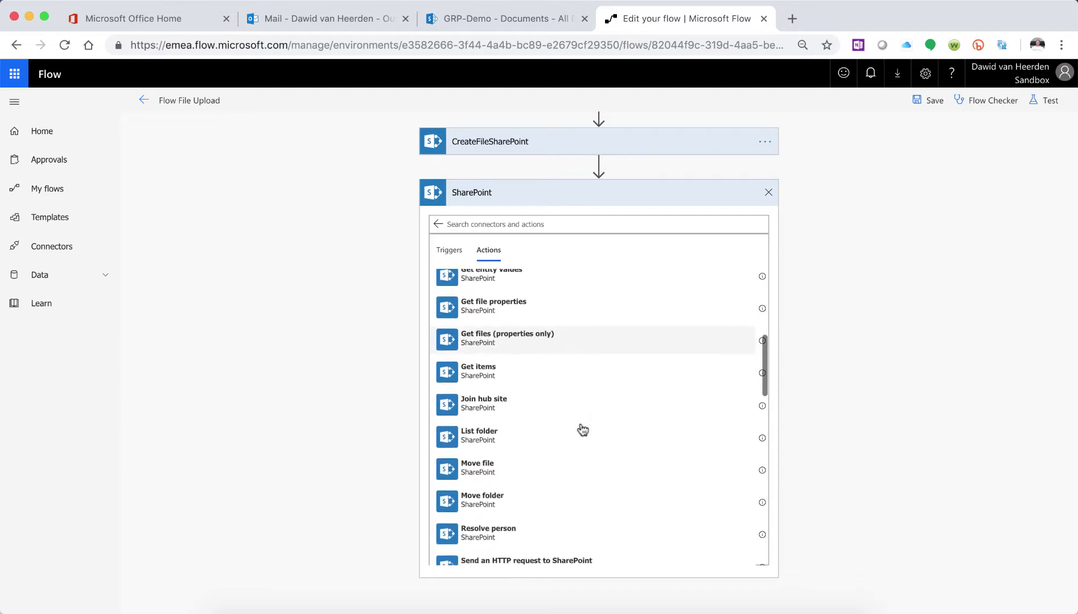
scroll(582, 430, "down", 5)
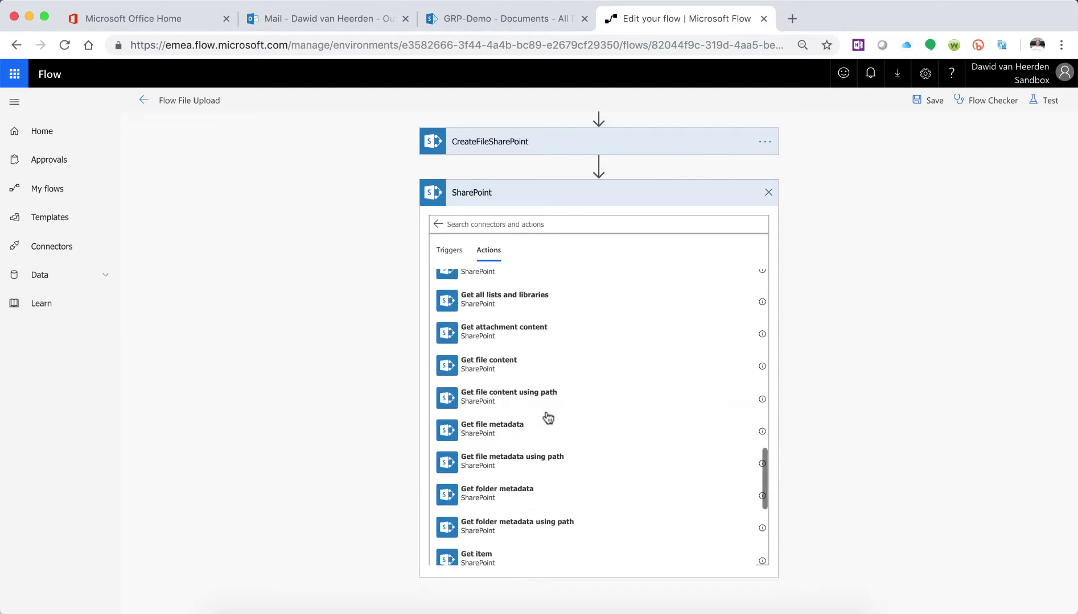
left_click(514, 373)
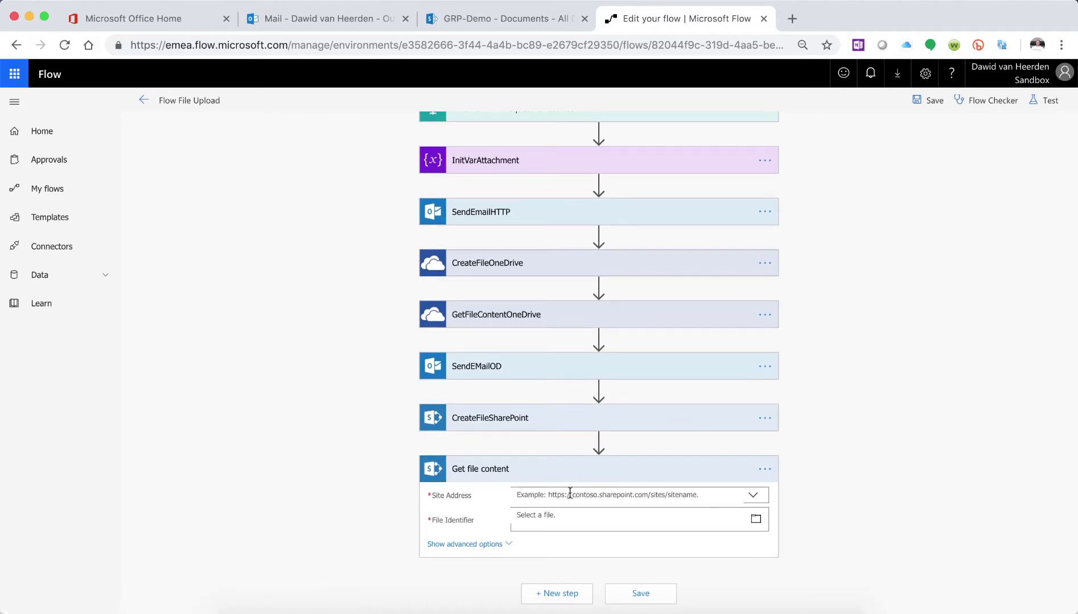
- Paste the clipboard, which holds varAttachment, as a custom Site Address
left_click(569, 493)
scroll(836, 472, "down", 1)
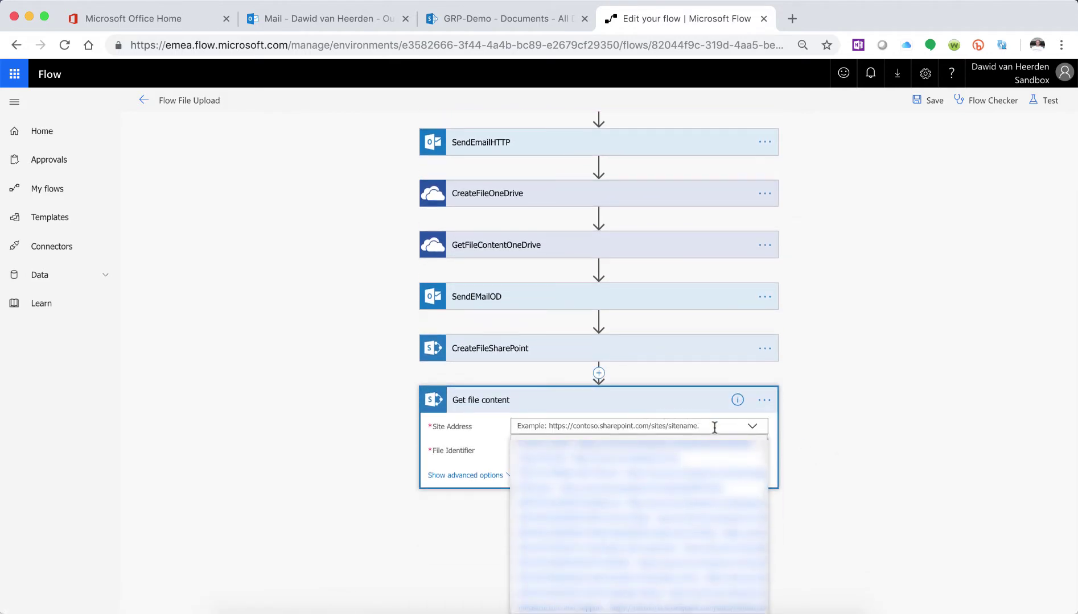
scroll(820, 433, "down", 1)
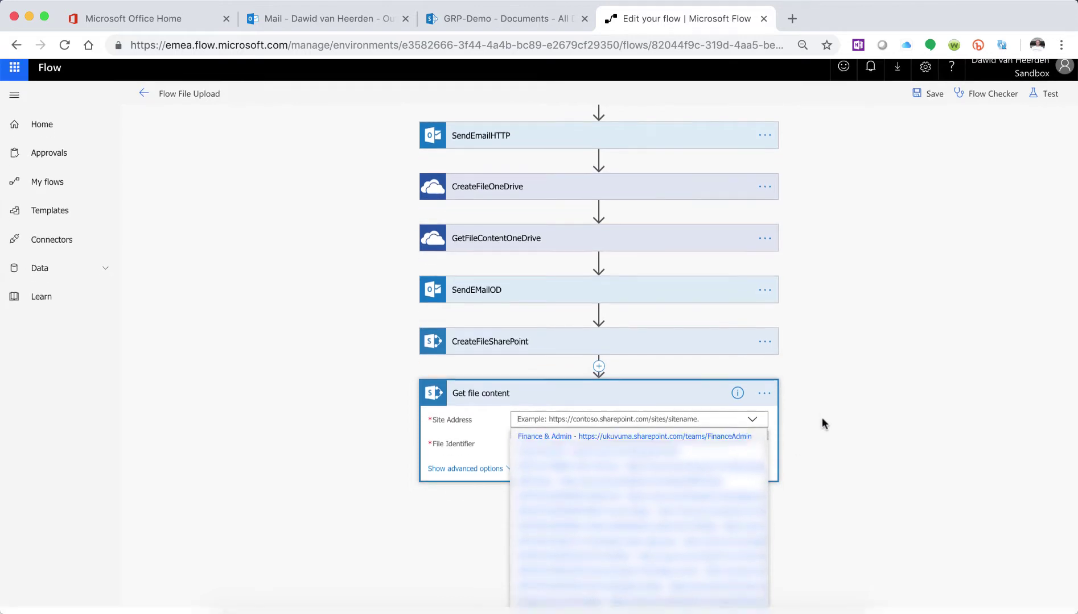
left_click(549, 608)
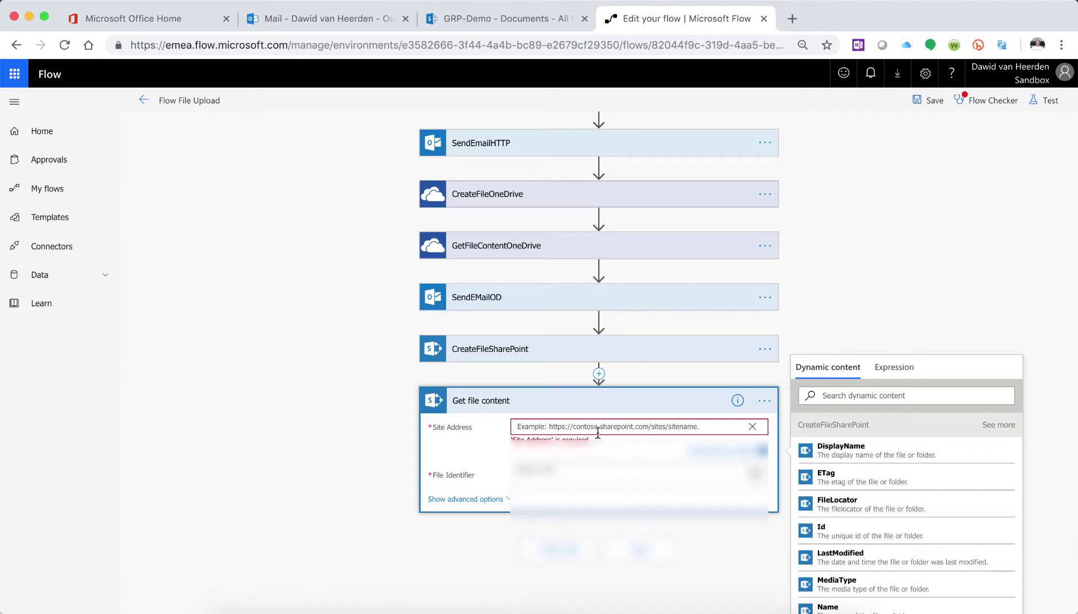
type("varAttachment")
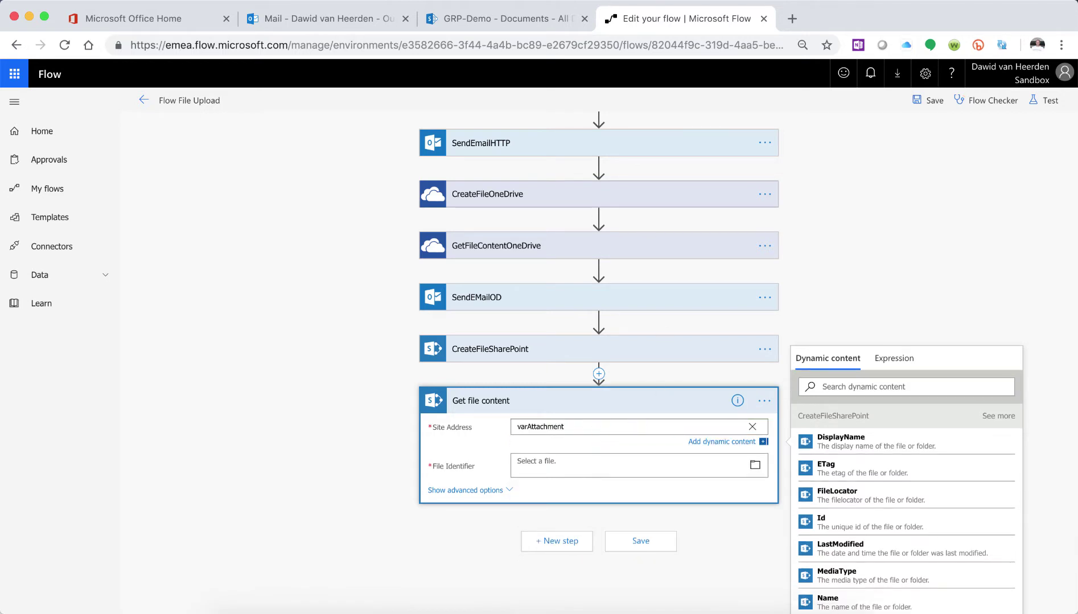
- Copy the GRP-Demo site URL and paste it over the Site Address
left_click(500, 19)
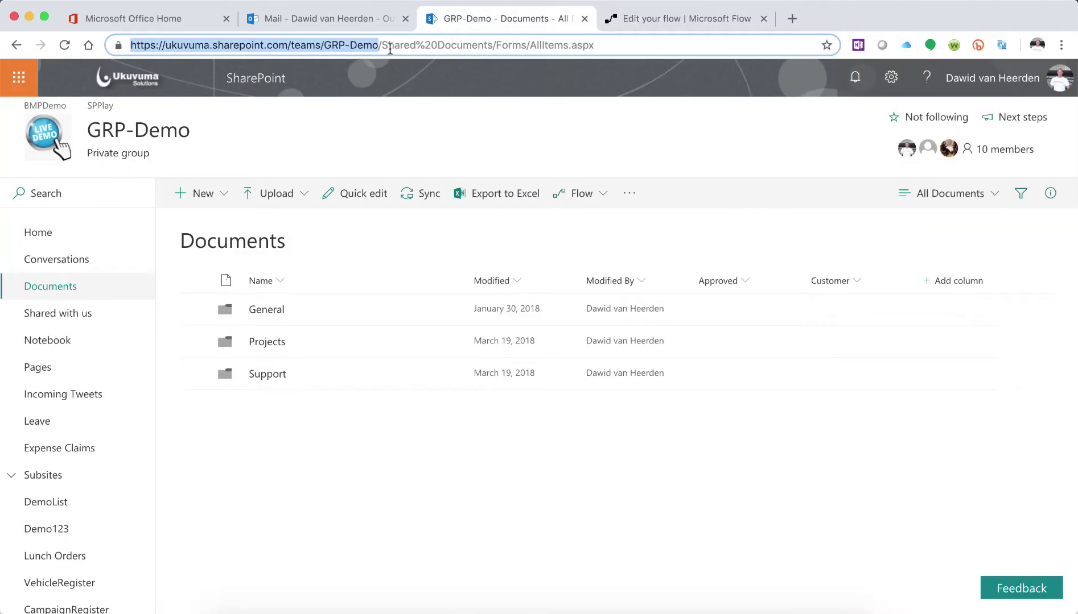
right_click(364, 48)
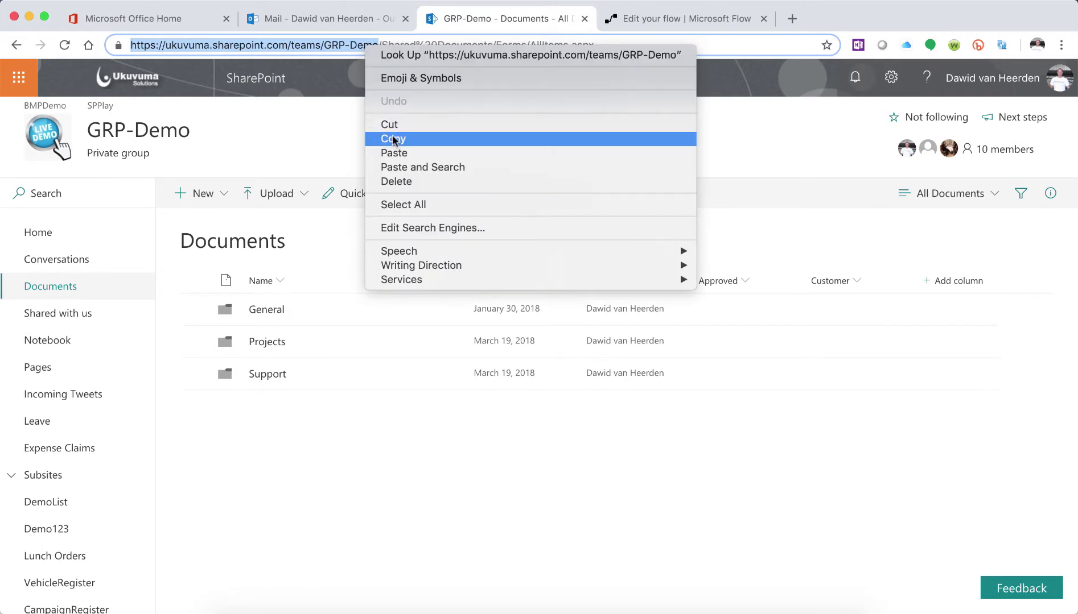
left_click(393, 138)
left_click(659, 20)
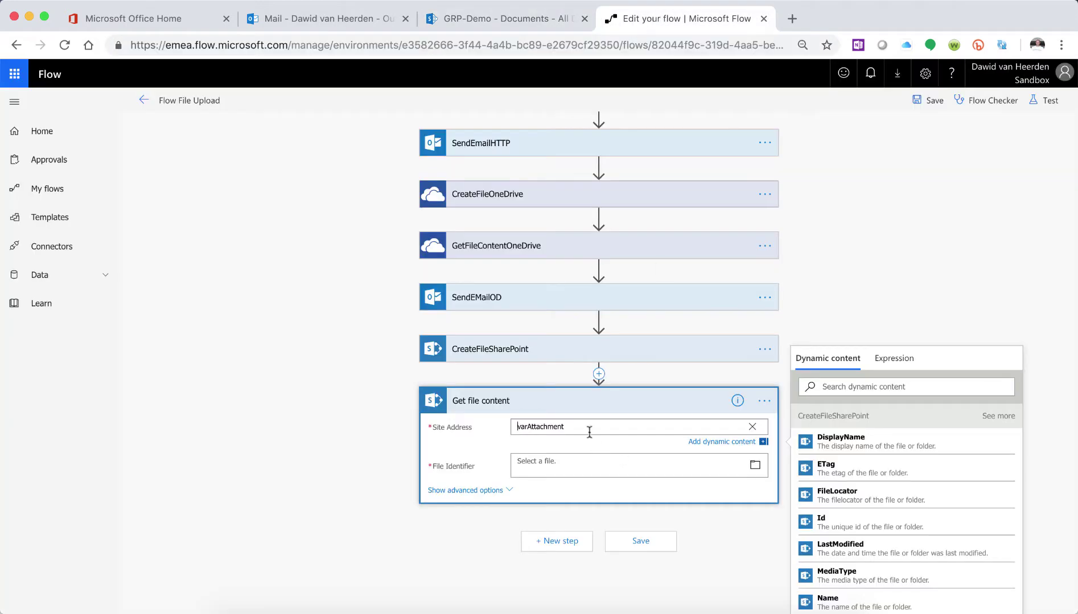
key("super+a")
type("https://ukuvuma.sharepoint.com/teams/GRP-Demo")
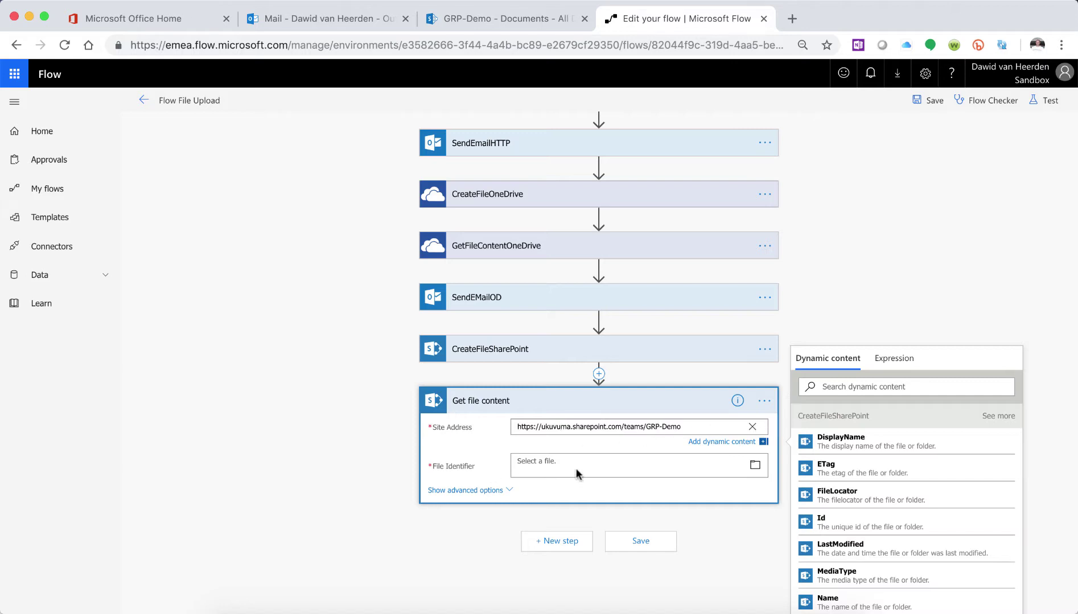
left_click(538, 465)
- Set File Identifier to CreateFileSharePoint's Id output and add another new step
scroll(901, 310, "down", 3)
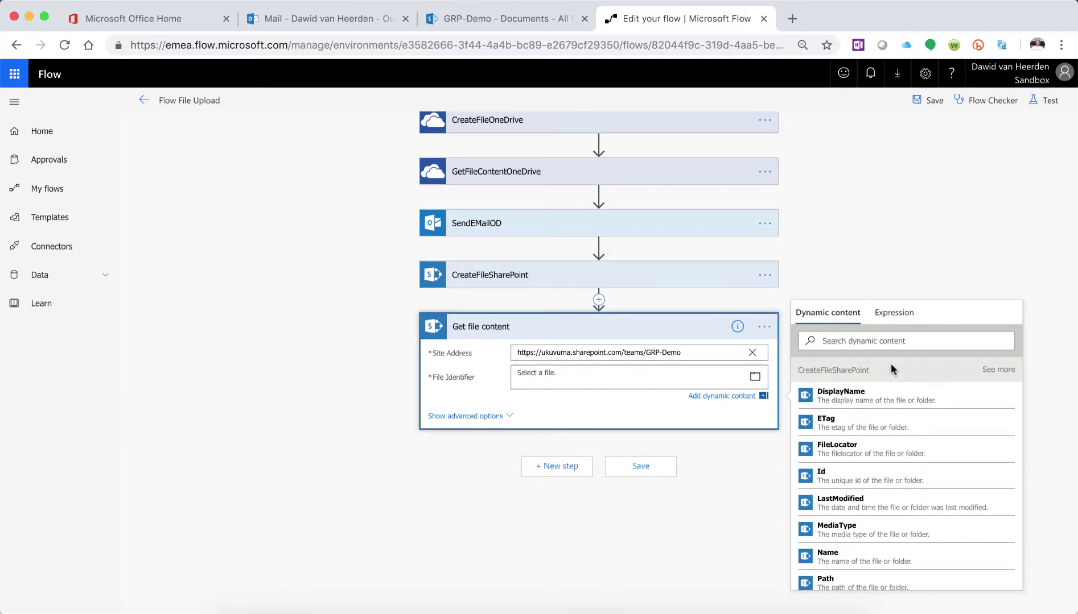
left_click(991, 371)
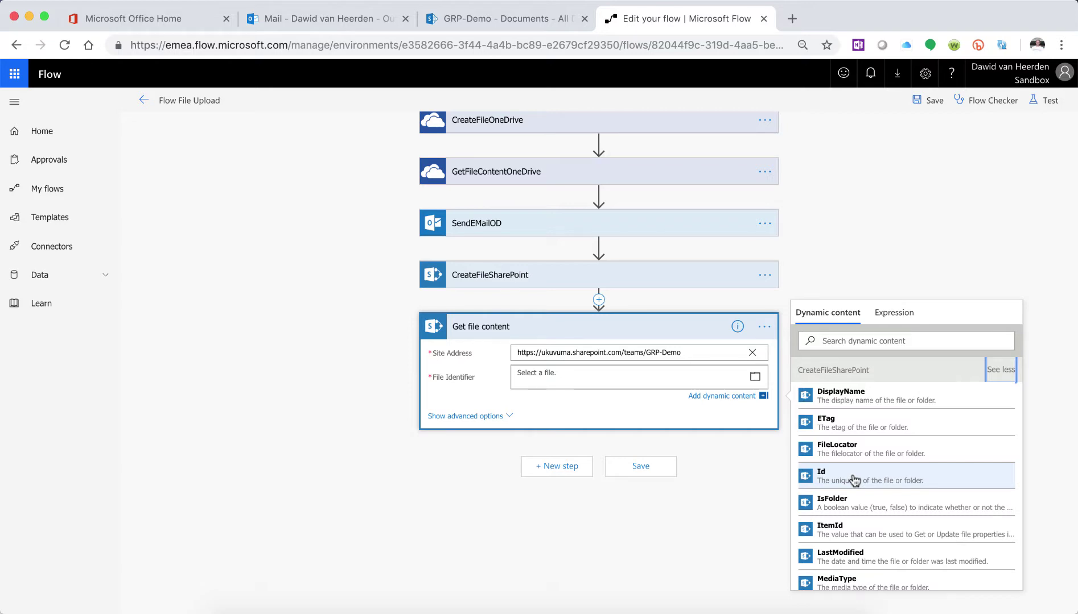
left_click(854, 481)
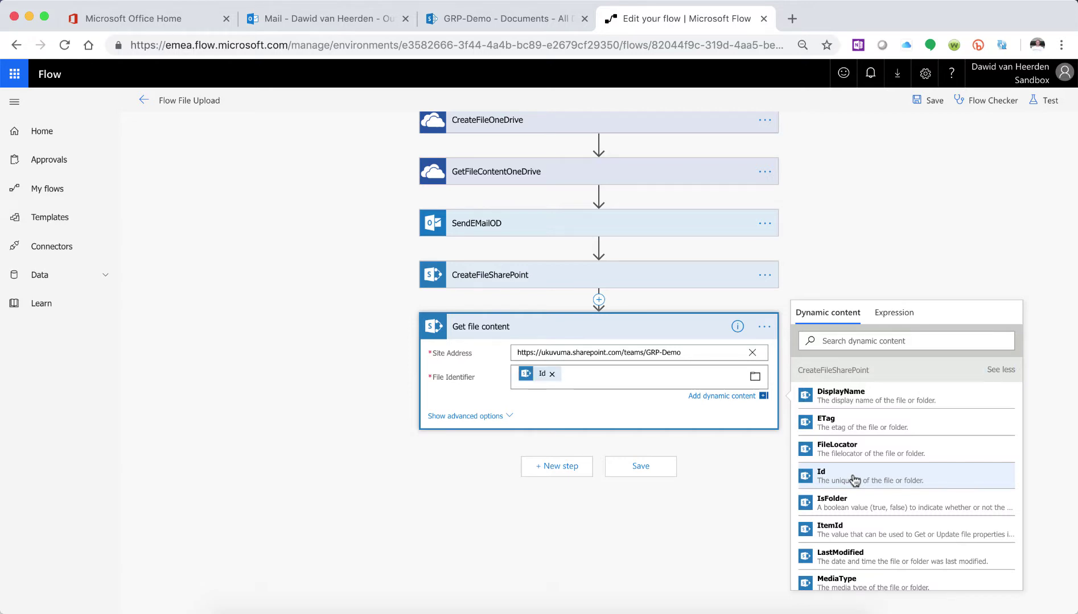
left_click(553, 466)
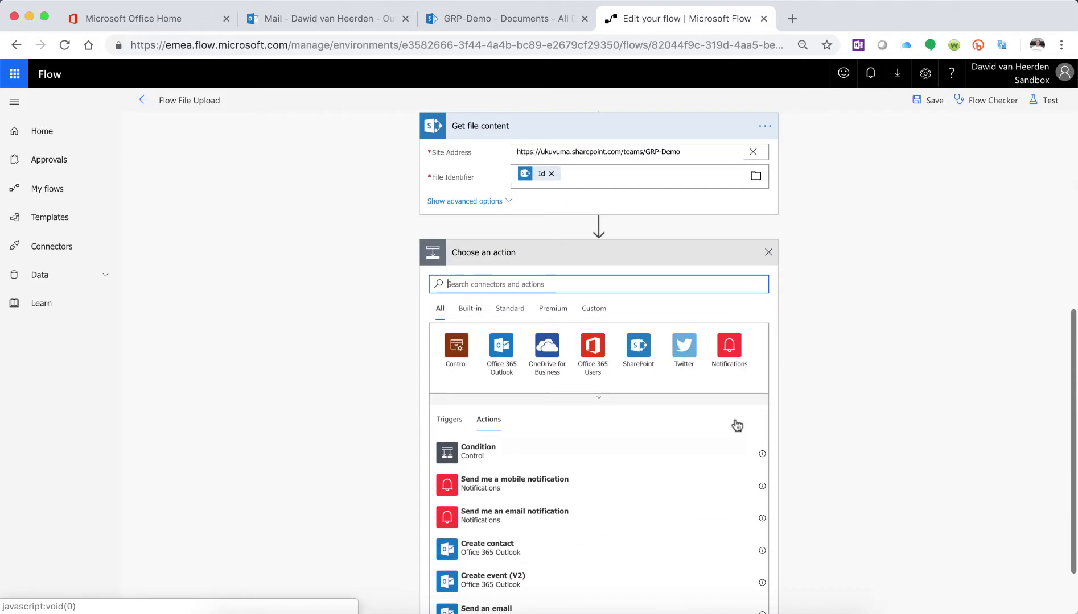
- Add an Office 365 Outlook Send an email action and enter the recipient's e-mail address
left_click(512, 362)
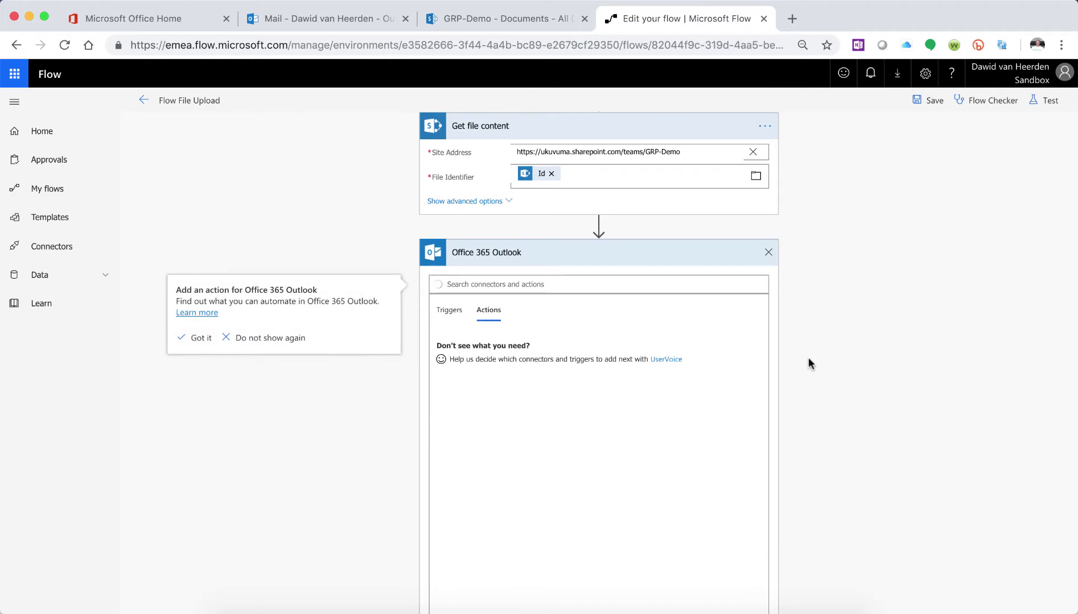
left_click(505, 408)
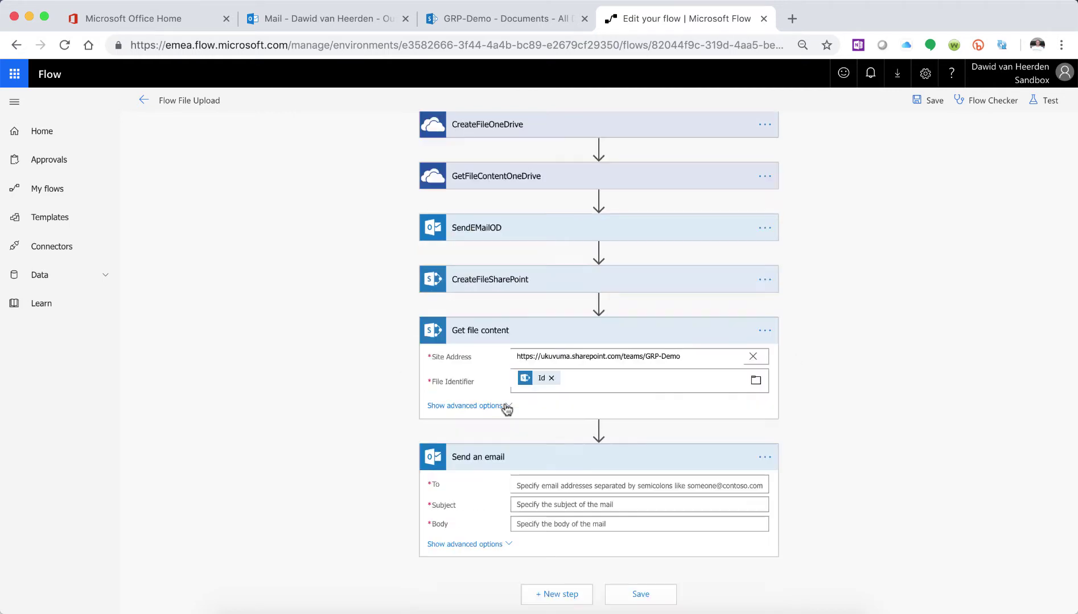
left_click(542, 485)
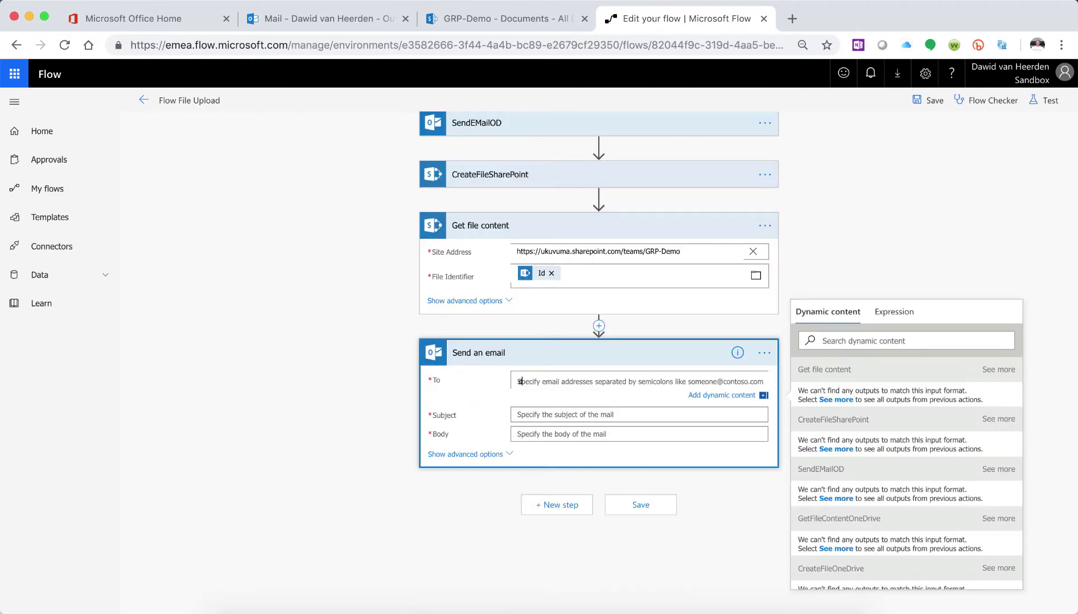
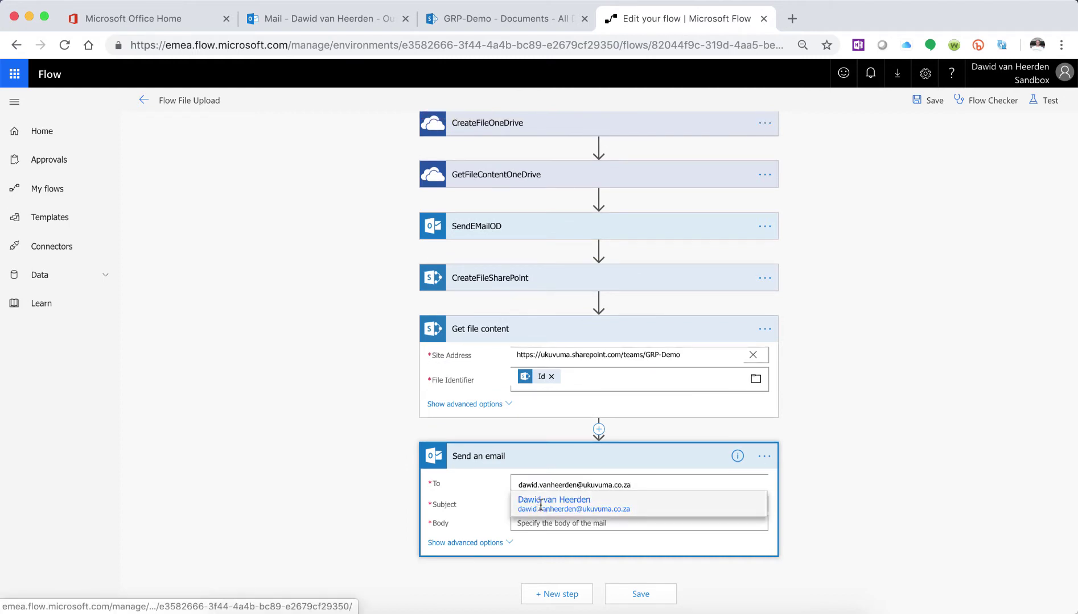
left_click(580, 504)
left_click(587, 505)
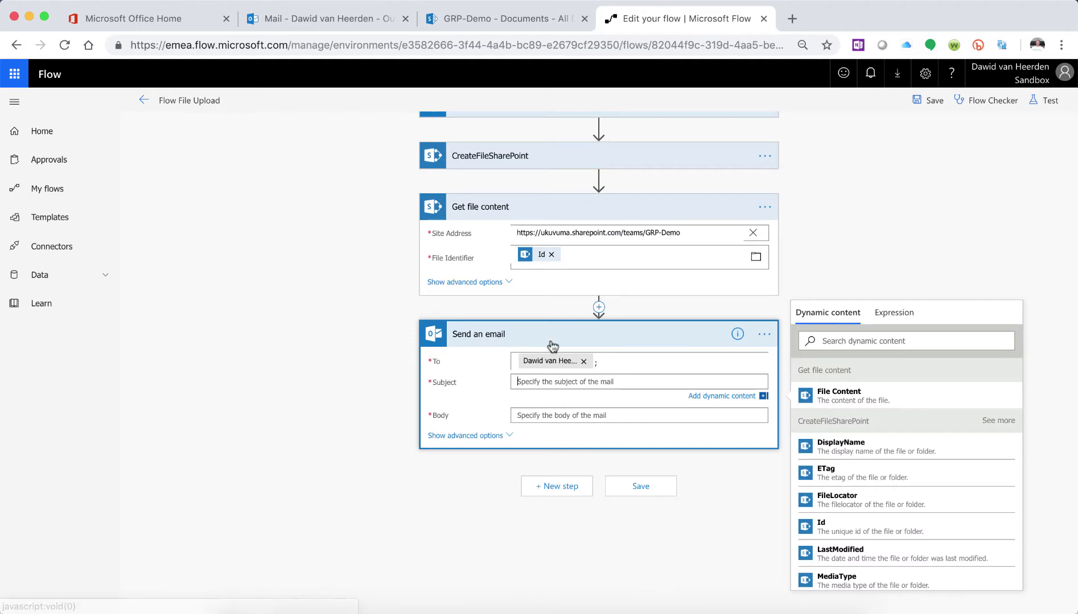
- Set the subject to 'Test Attachment SP', adapted from SendEMailOD's subject
scroll(550, 348, "up", 3)
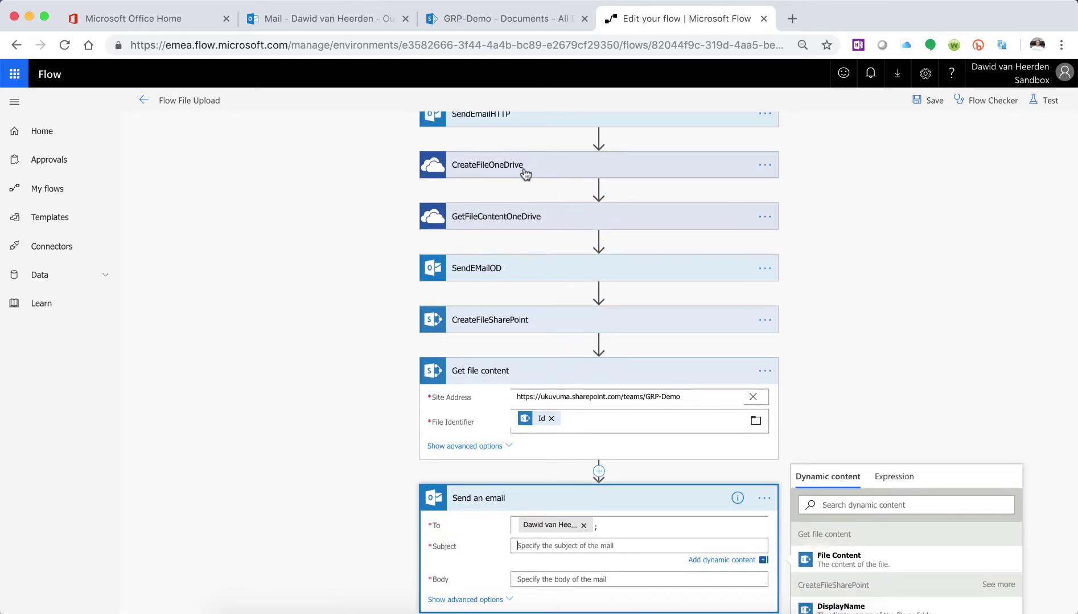
scroll(524, 174, "up", 1)
left_click(588, 298)
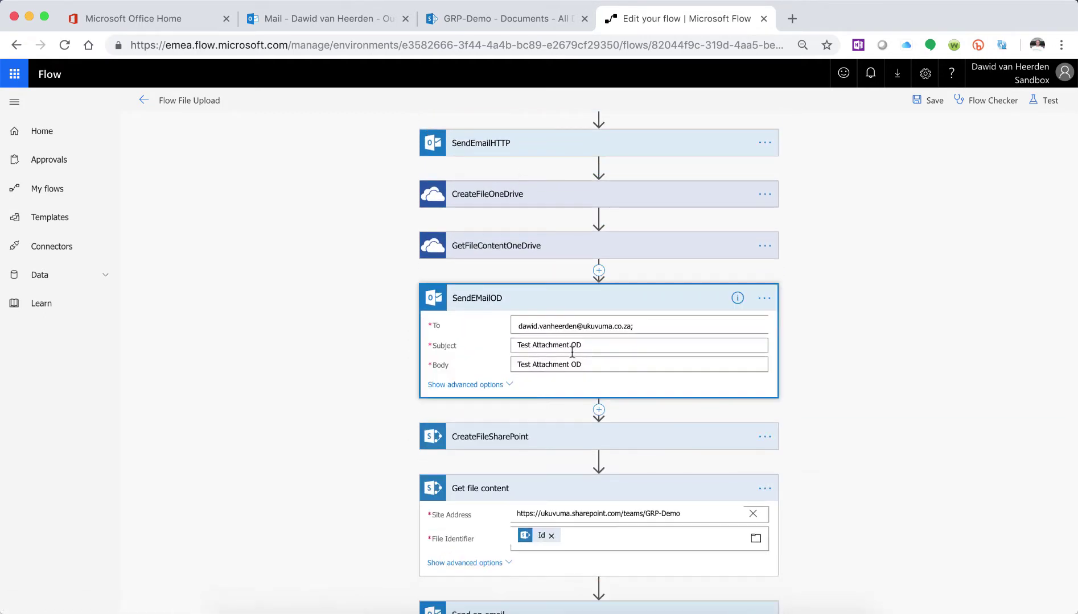
left_click(600, 344)
triple_click(600, 344)
key("ctrl+c")
scroll(599, 344, "down", 3)
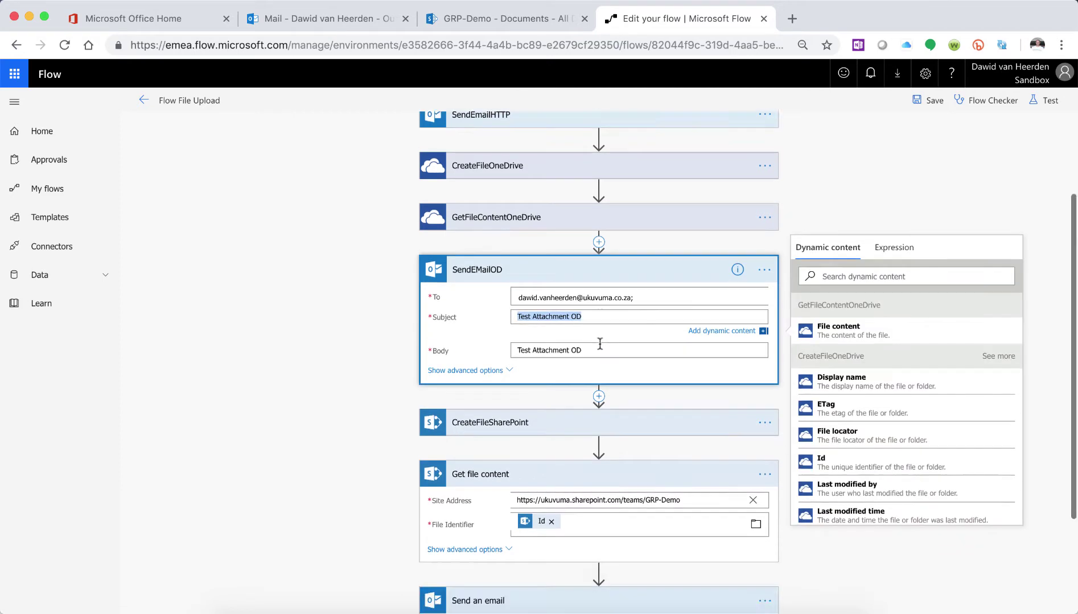
left_click(619, 501)
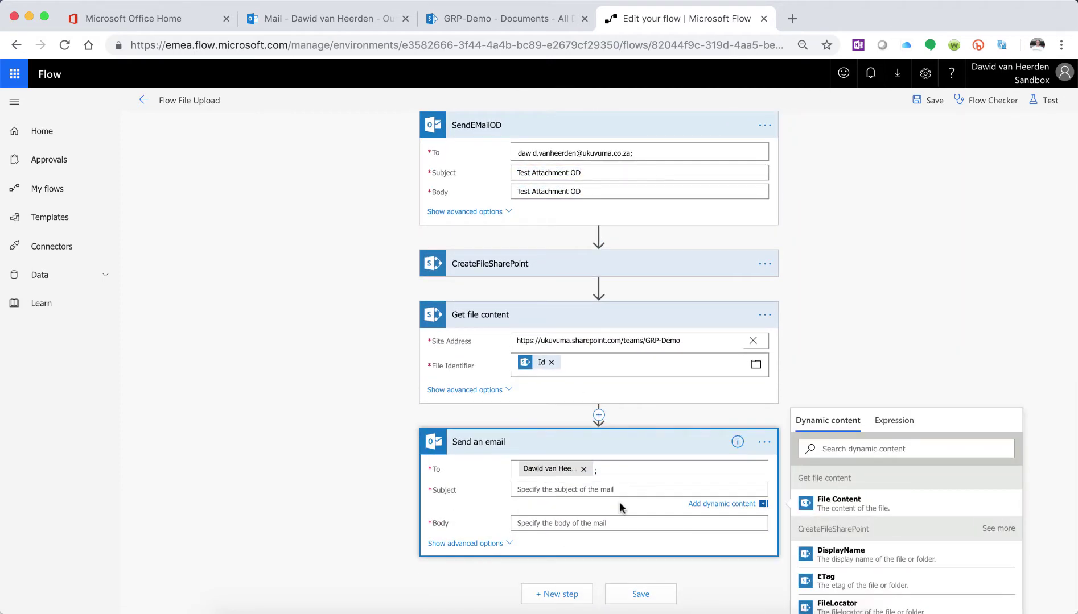
key("ctrl+v")
key("BackSpace")
key("BackSpace")
type("S")
- Set the body to 'Test Attachment OD' and the attachment name to test.png
left_click(558, 522)
key("super+v")
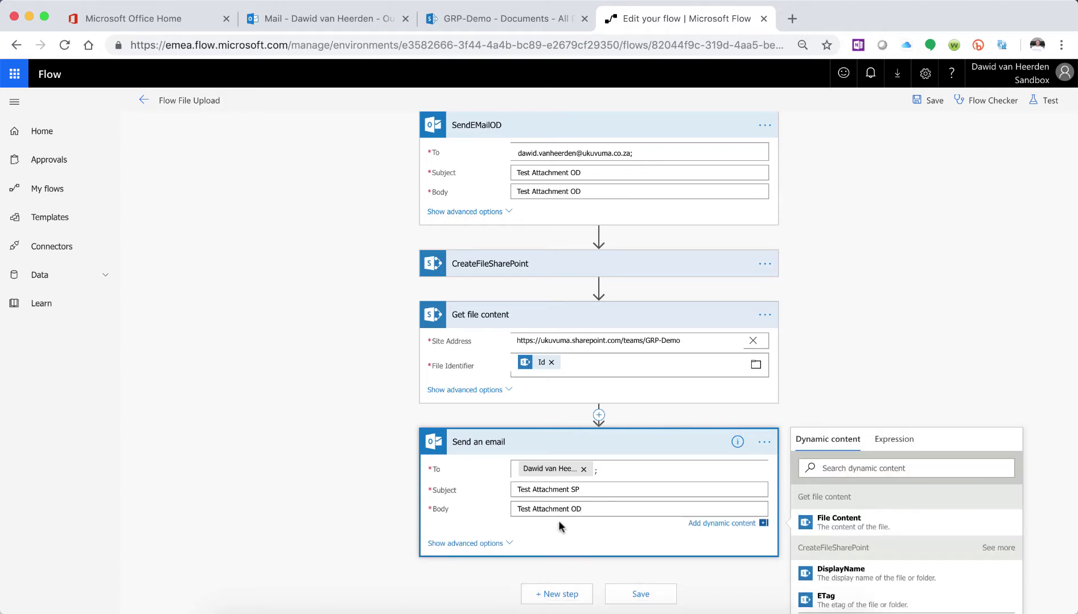
scroll(546, 520, "down", 3)
left_click(467, 471)
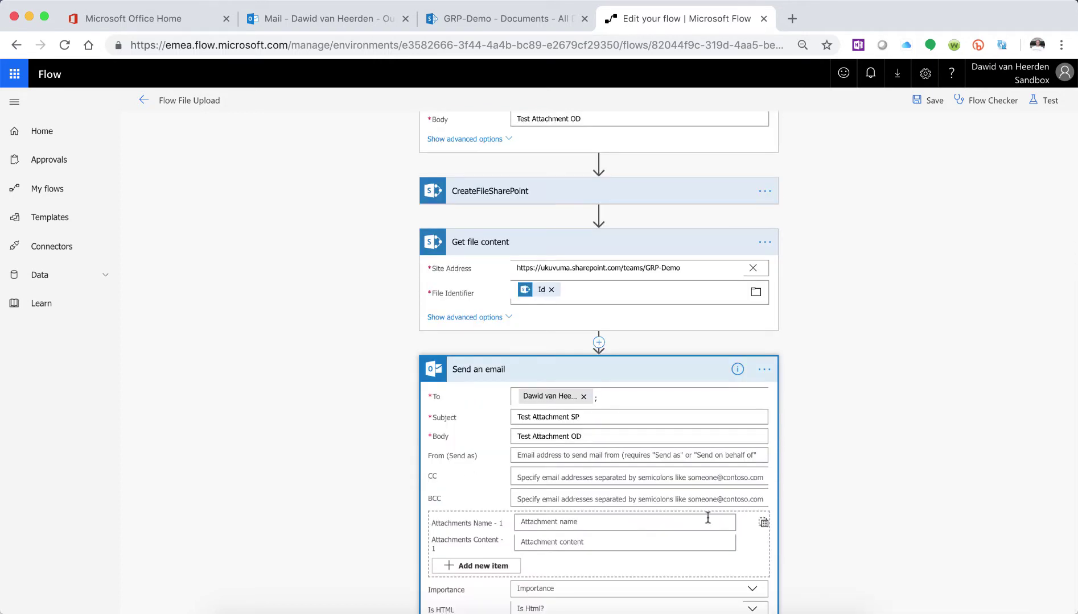
scroll(707, 518, "down", 3)
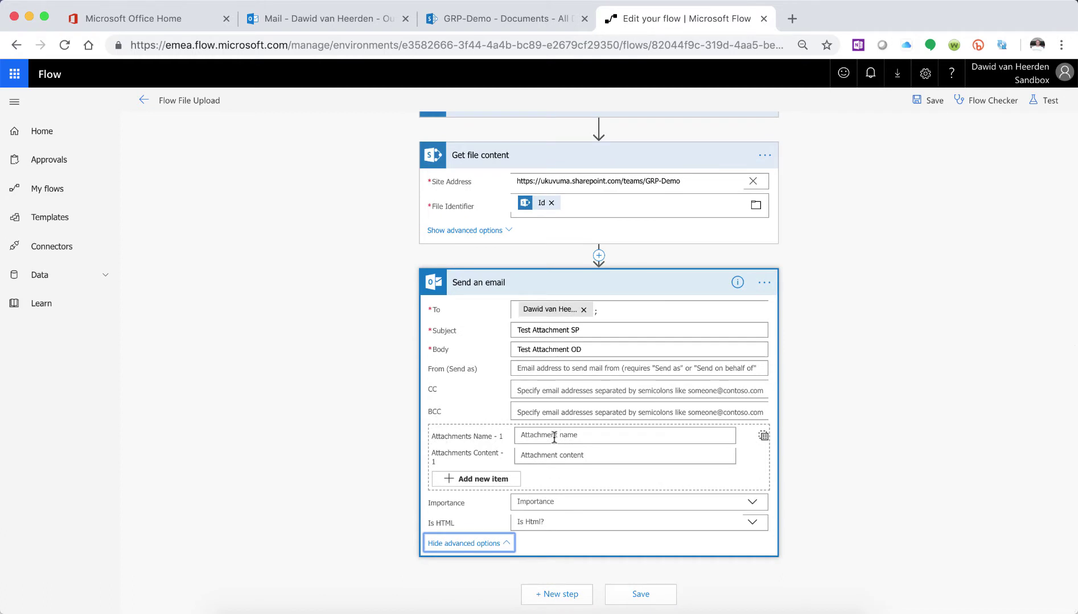
left_click(554, 436)
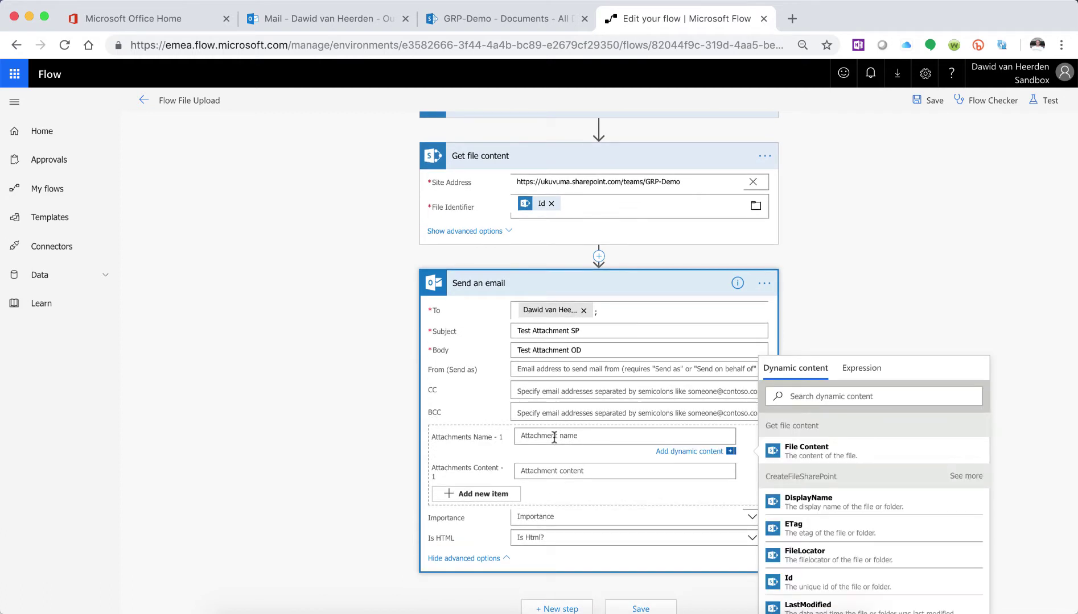
type("test.png")
left_click(532, 471)
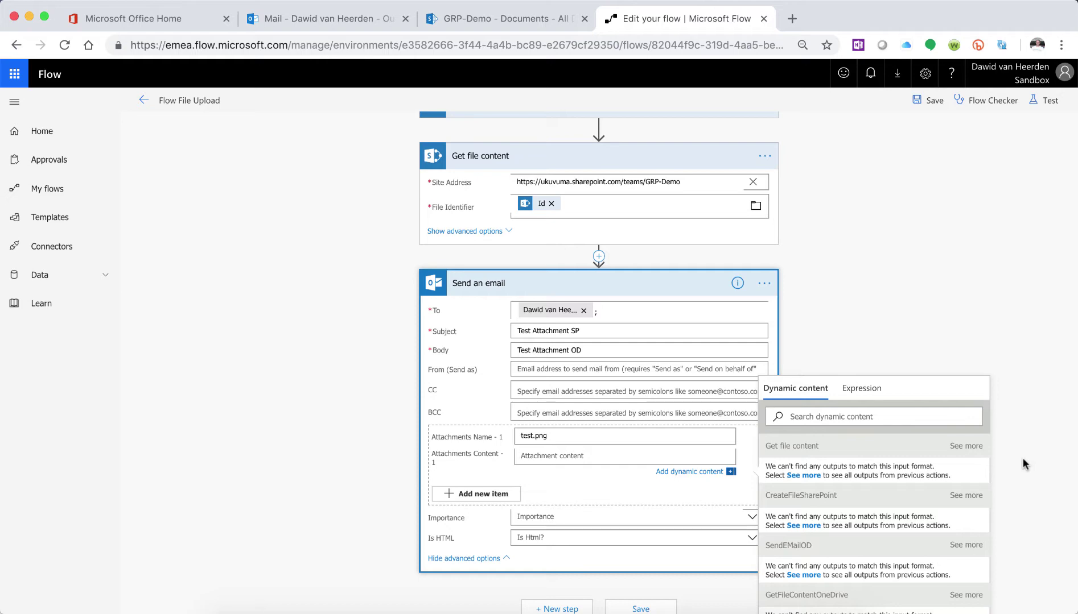
scroll(1022, 463, "down", 1)
scroll(1022, 462, "up", 1)
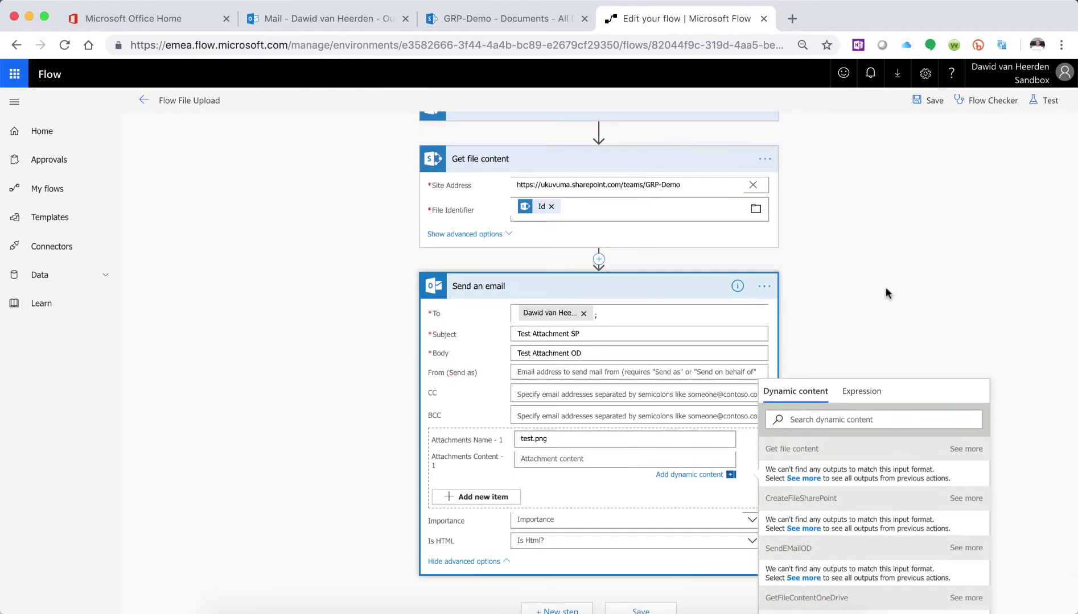
scroll(886, 293, "up", 3)
left_click(764, 259)
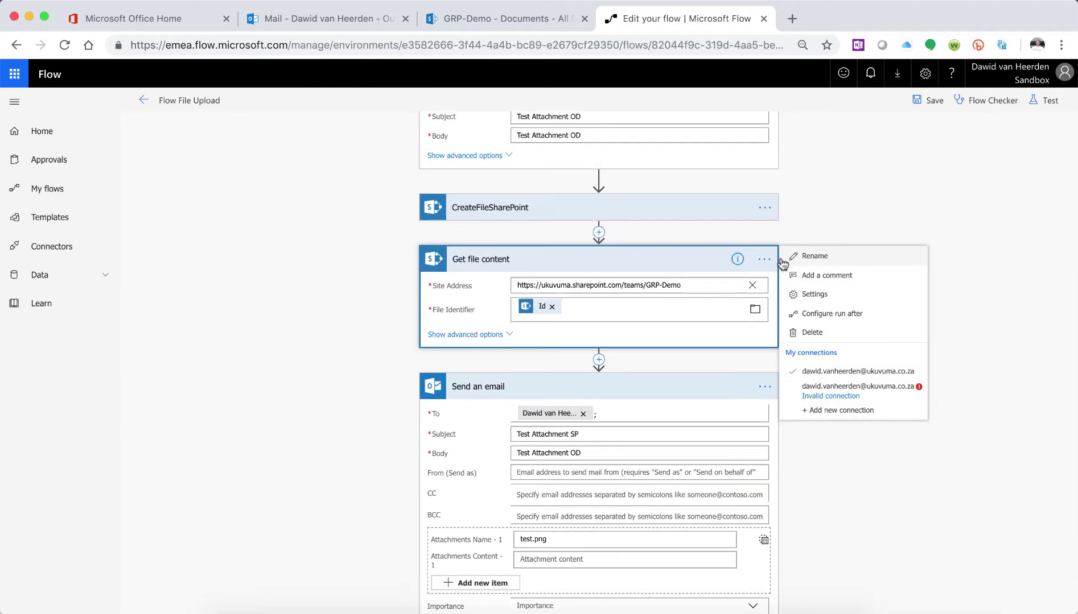
- Retitle the SharePoint Get file content card as GetFileContentSP
left_click(814, 256)
scroll(815, 258, "up", 3)
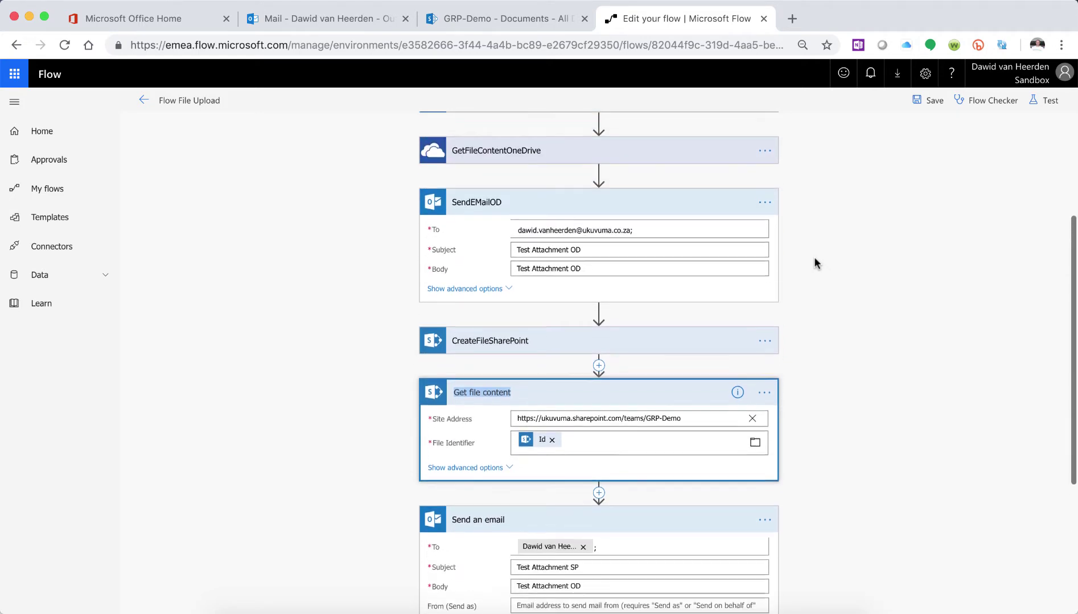
type("Get")
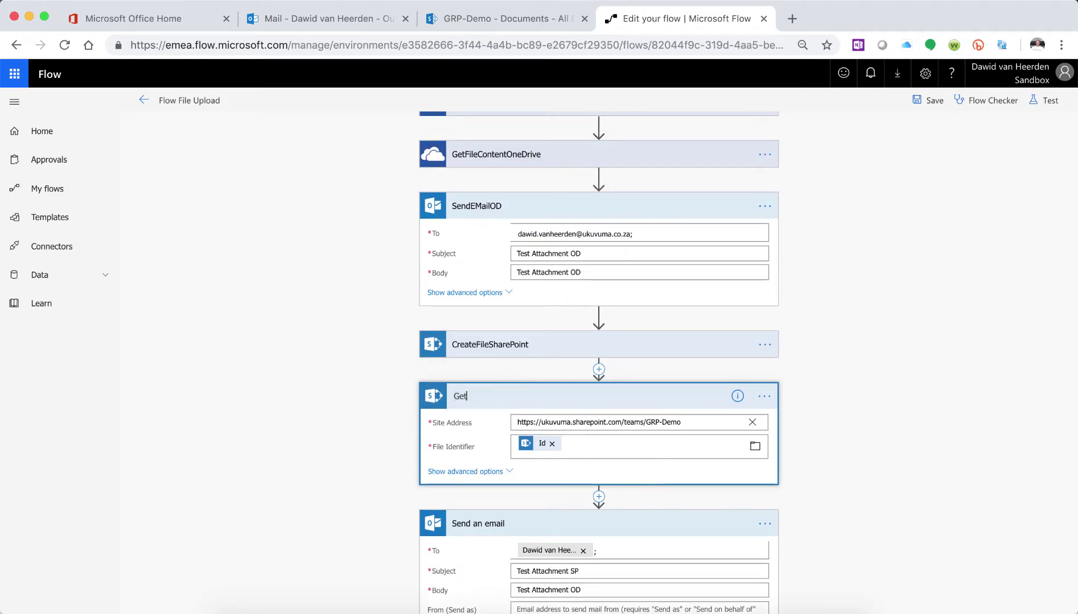
type("FileContentSha")
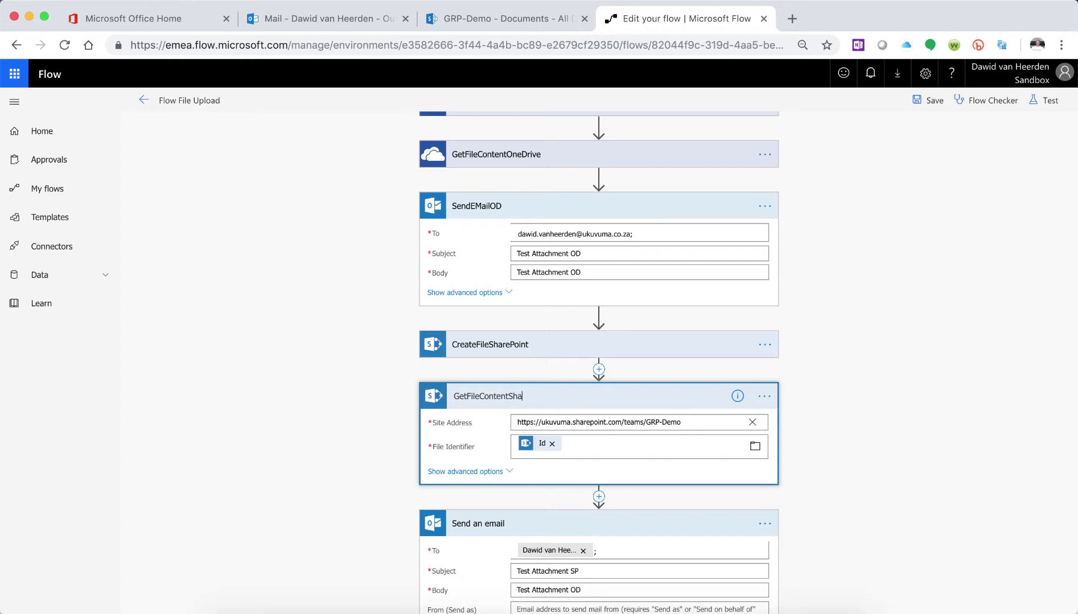
key("BackSpace")
key("BackSpace")
key("BackSpace")
type("SP")
scroll(597, 364, "down", 4)
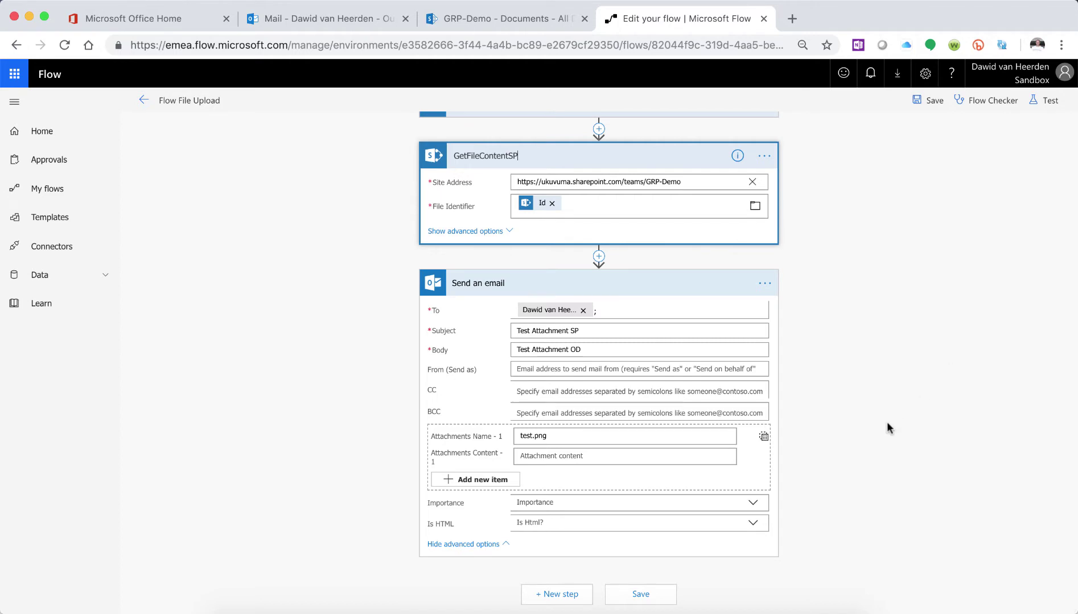
- Attach GetFileContentSP's File Content to the email step and save the flow
left_click(626, 439)
left_click(583, 453)
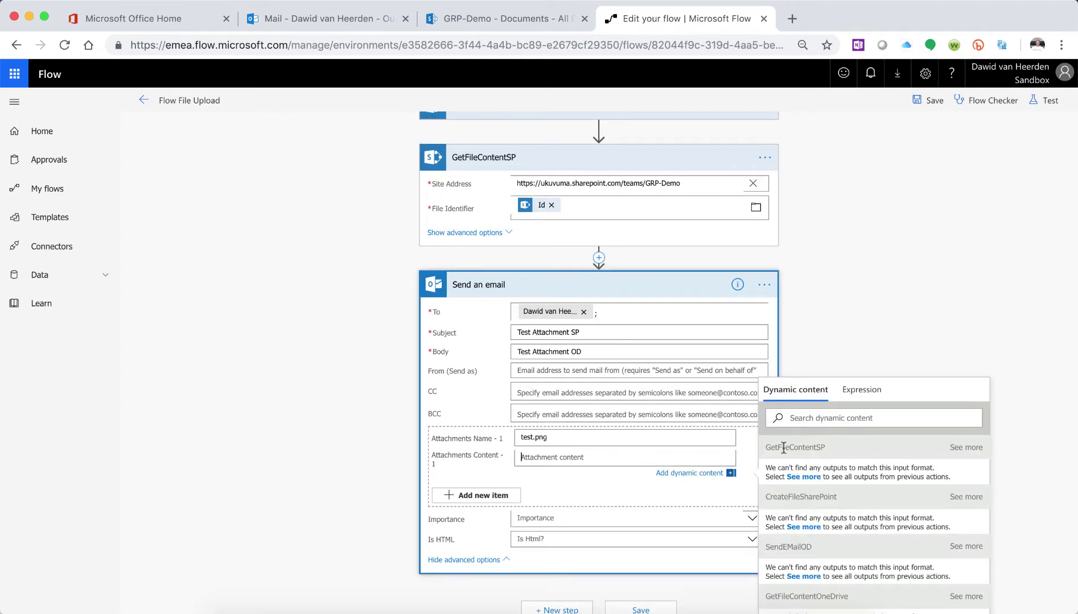
left_click(966, 448)
left_click(806, 472)
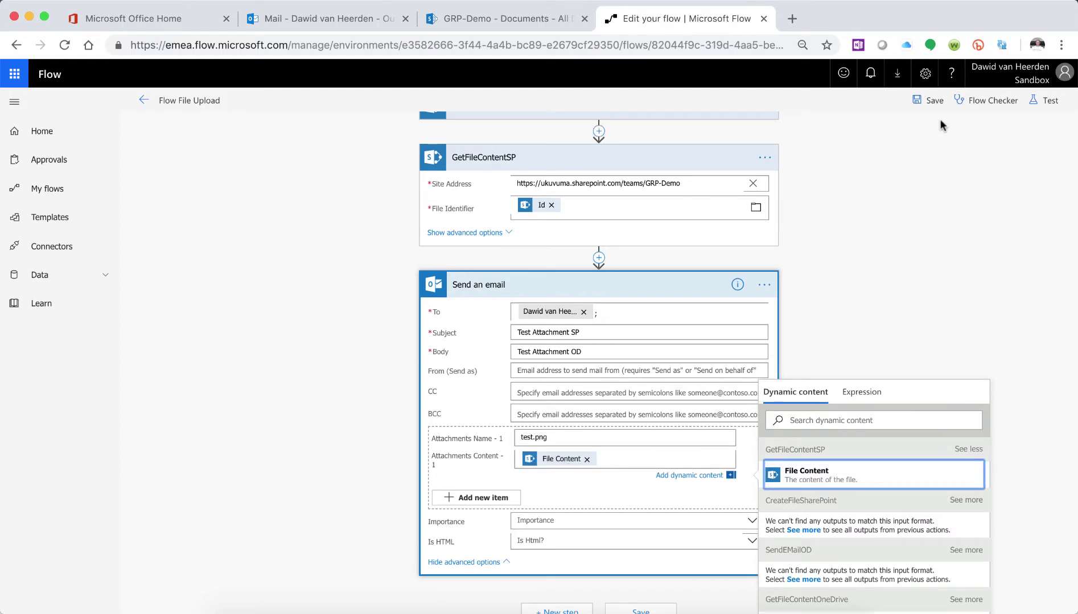
left_click(933, 101)
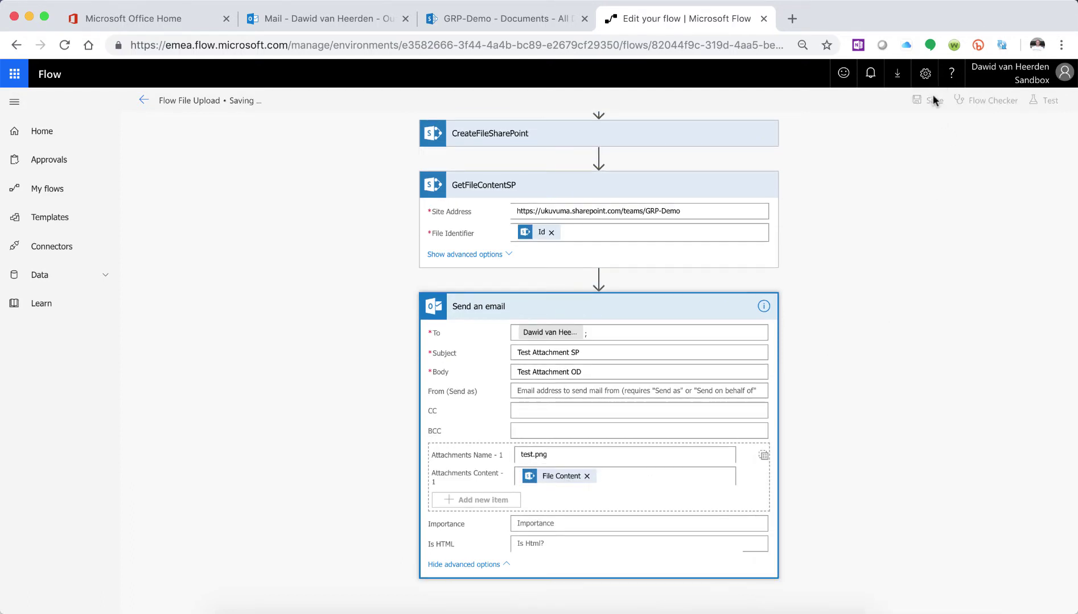
- Change the email body to 'Test Attachment SP' and save the flow
left_click(585, 373)
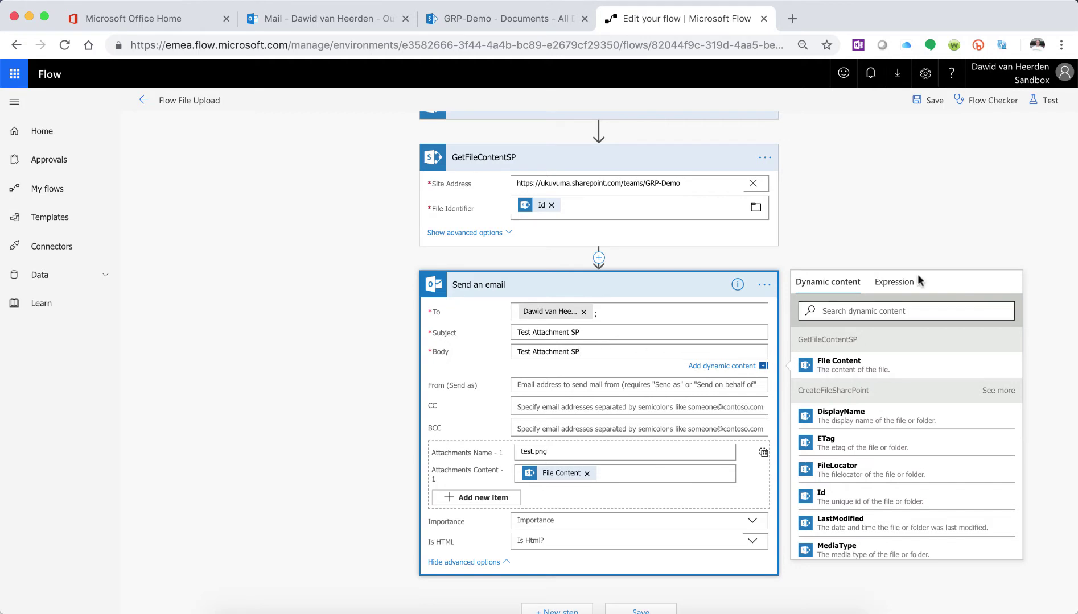
left_click(930, 100)
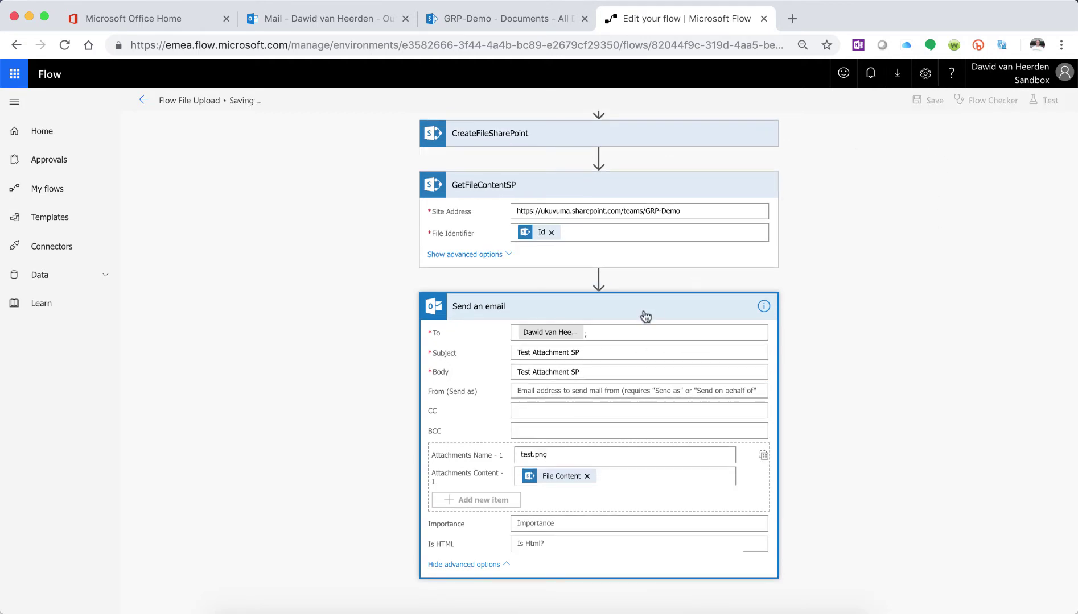
left_click(764, 284)
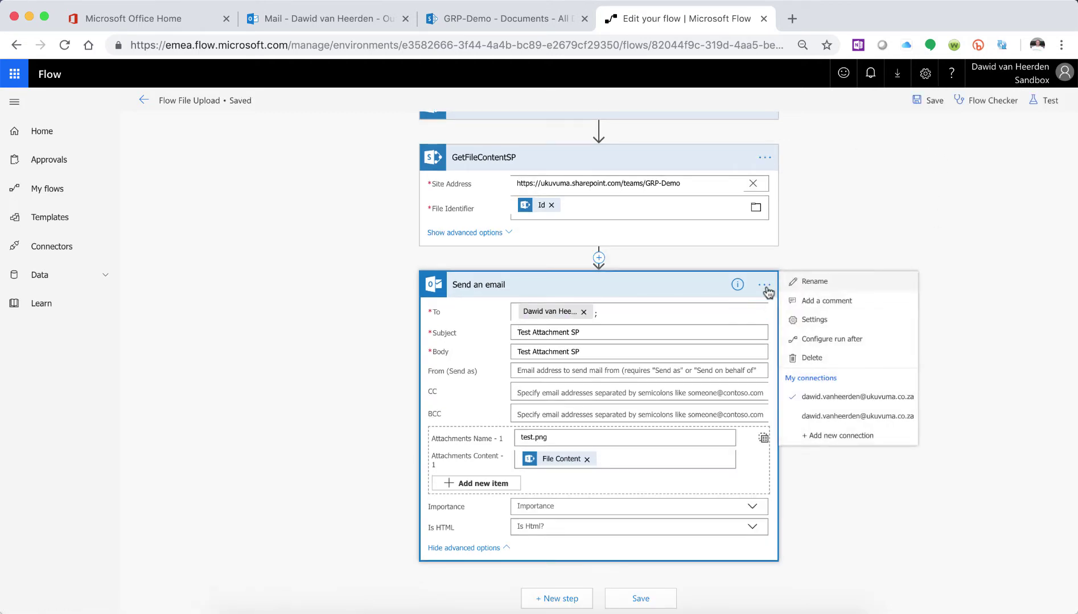
- Give the Send an email card the title SendEmailSP and save the flow
left_click(825, 290)
scroll(825, 291, "up", 3)
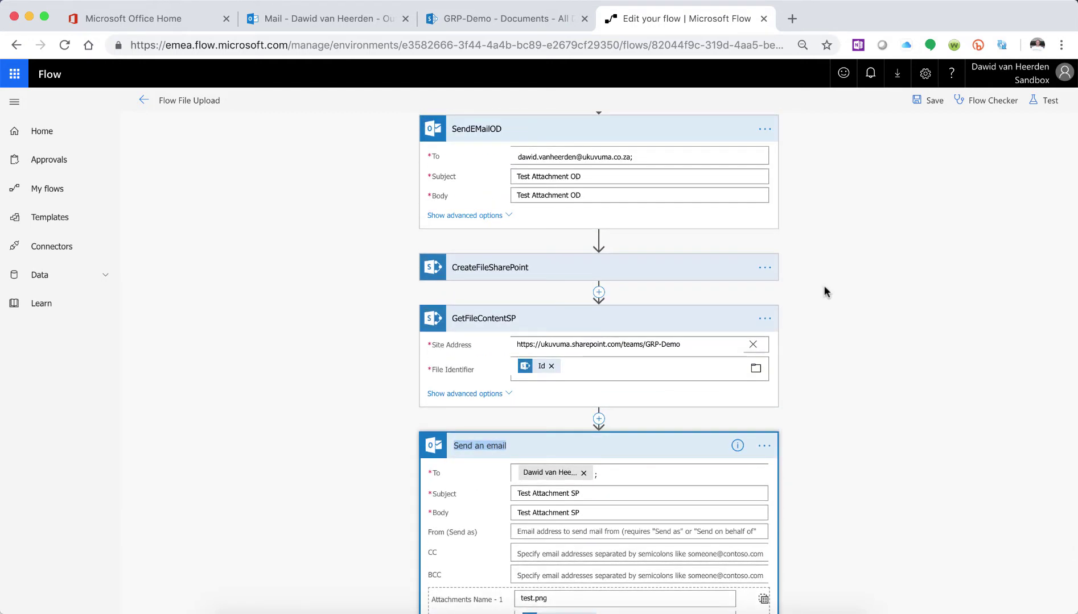
type("SendEmailSP")
left_click(899, 462)
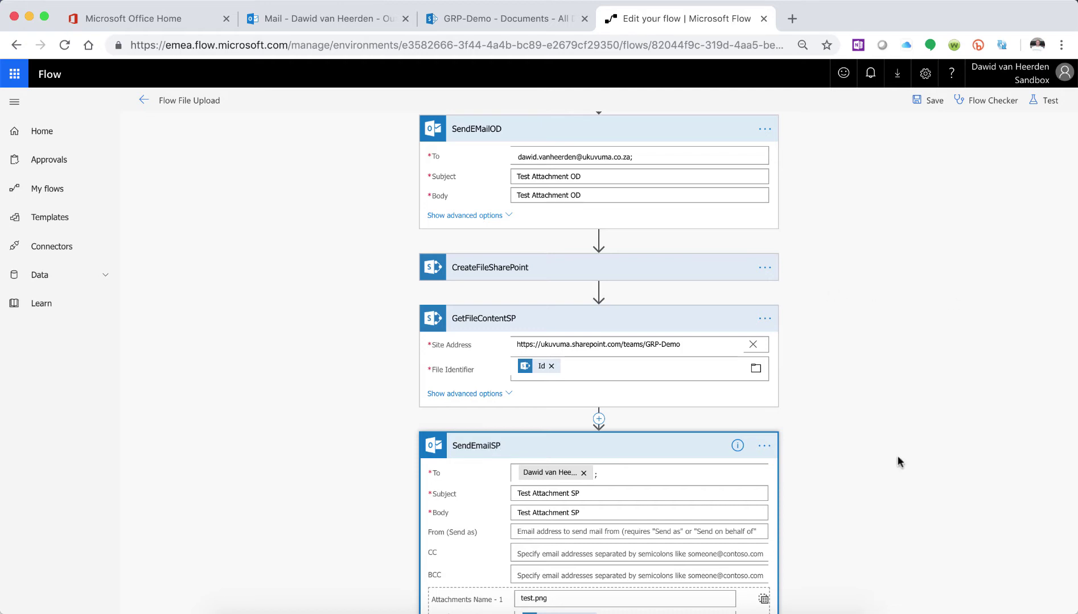
left_click(924, 108)
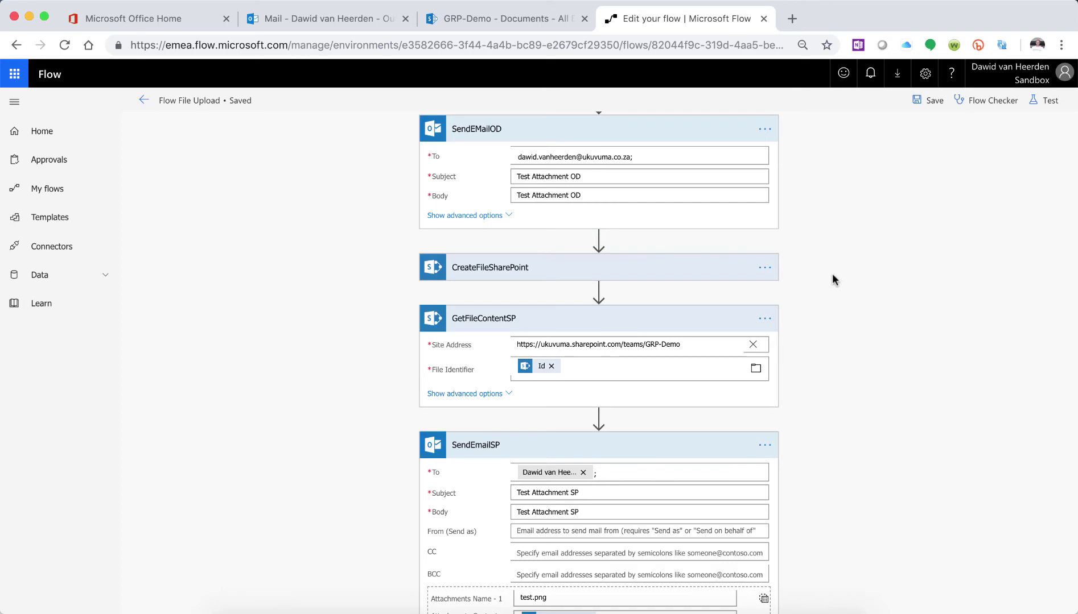
left_click(775, 604)
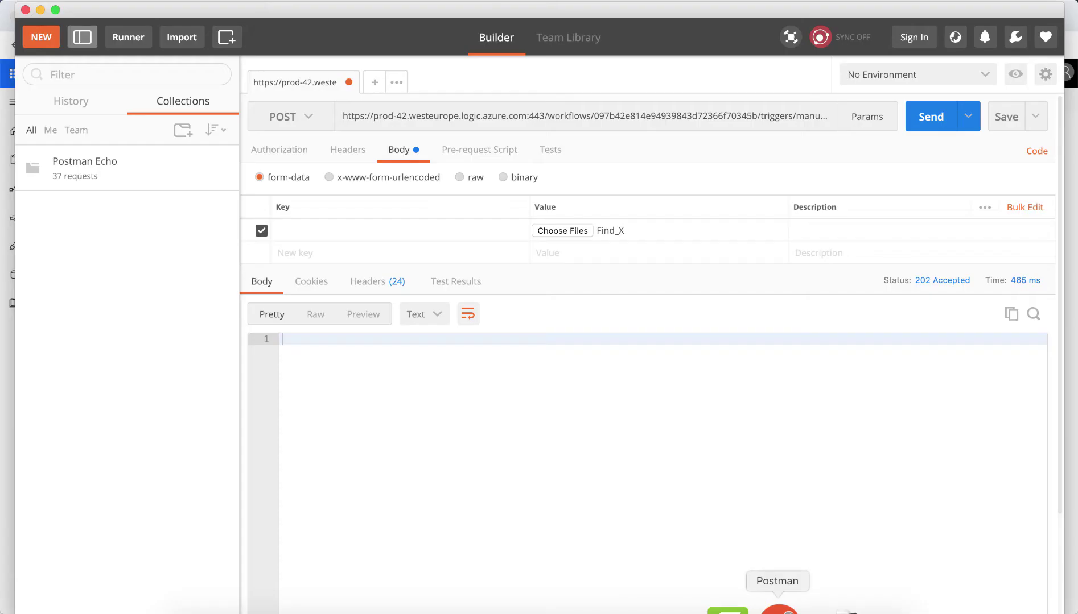
- Send the Postman POST request with the Find_X file, getting 202 Accepted
left_click(929, 117)
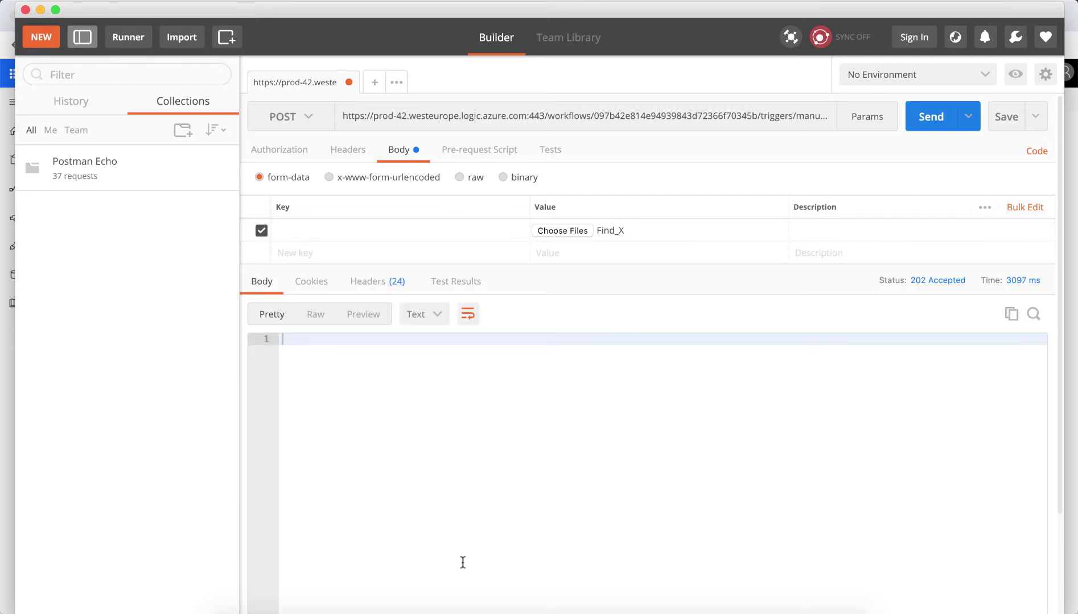
left_click(347, 607)
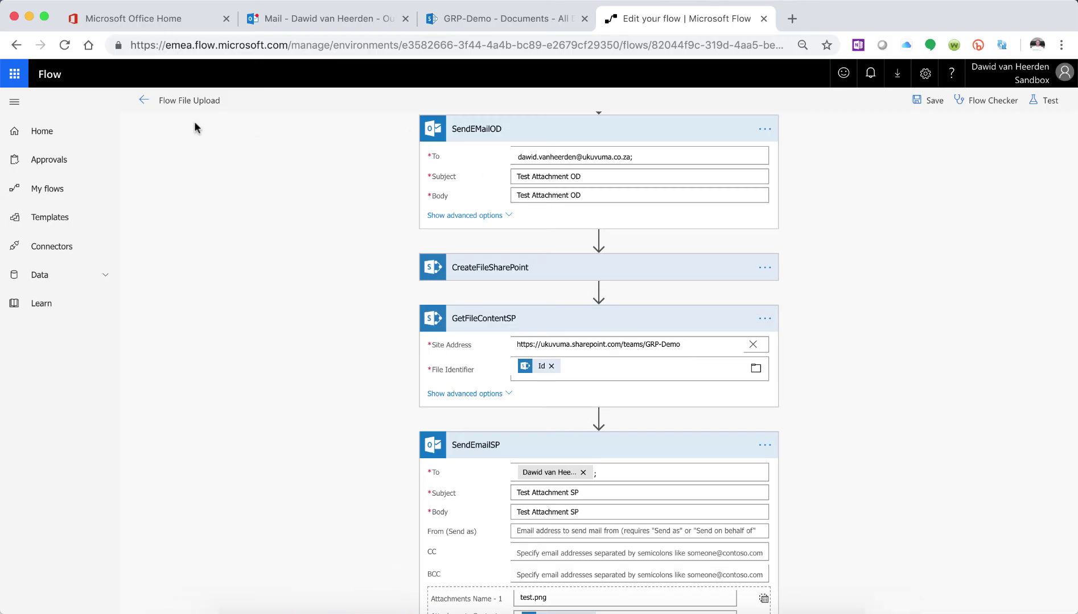
- Leave the editor and open the most recent Succeeded run of Flow File Upload
left_click(141, 101)
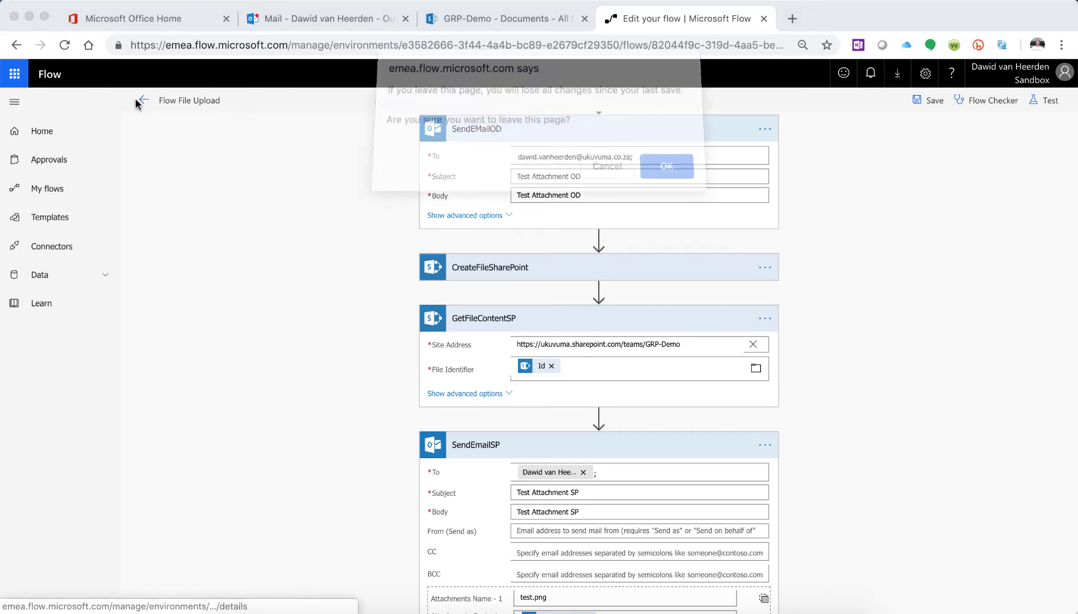
left_click(681, 181)
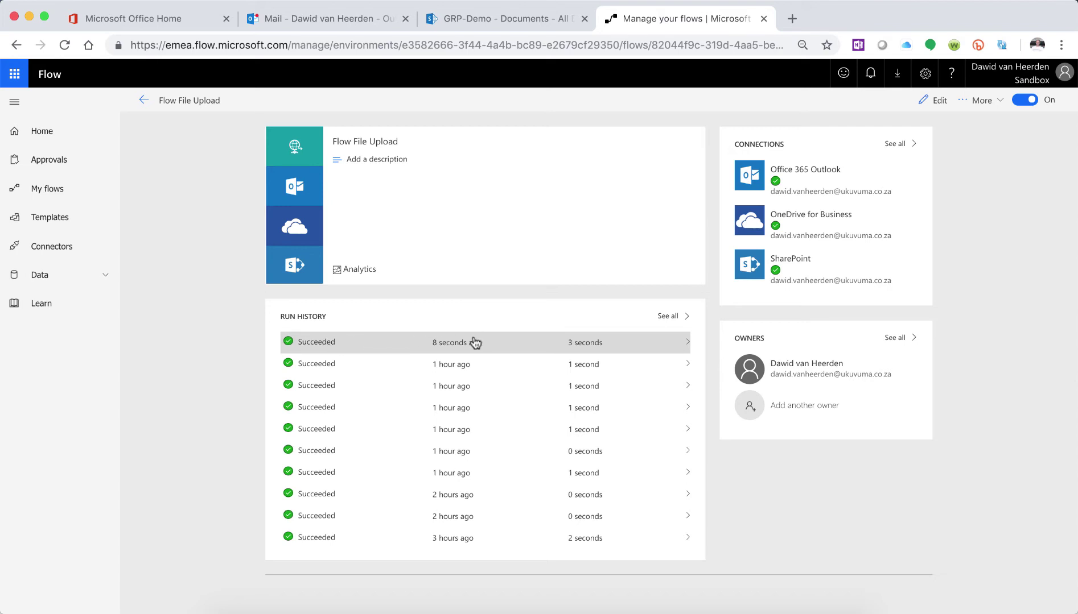
left_click(539, 345)
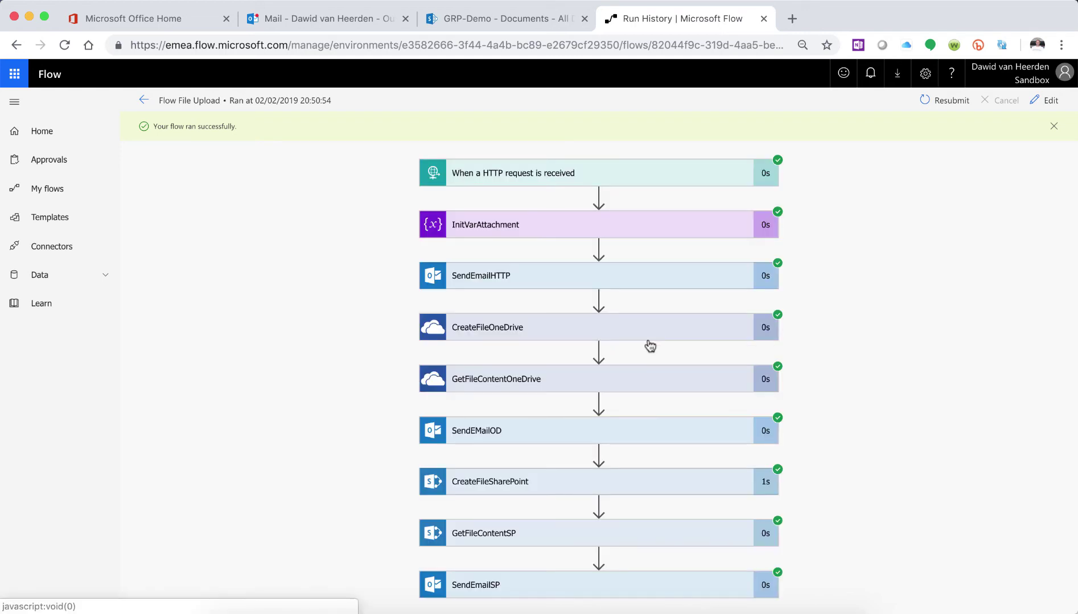
- Expand the CreateFileSharePoint, GetFileContentSP and SendEmailSP steps to review their inputs and outputs
scroll(648, 344, "down", 1)
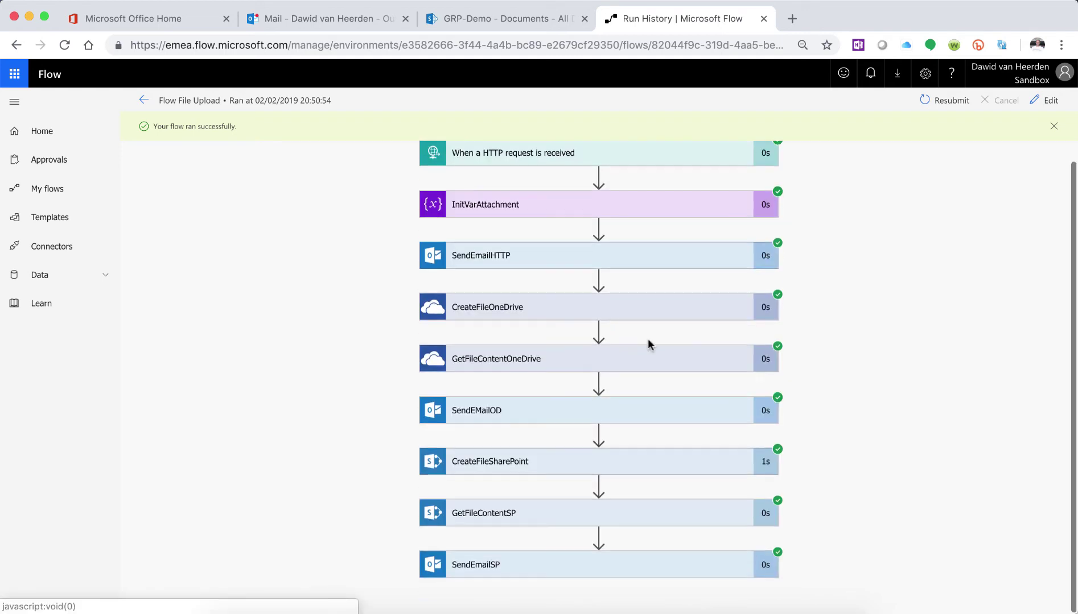
left_click(538, 464)
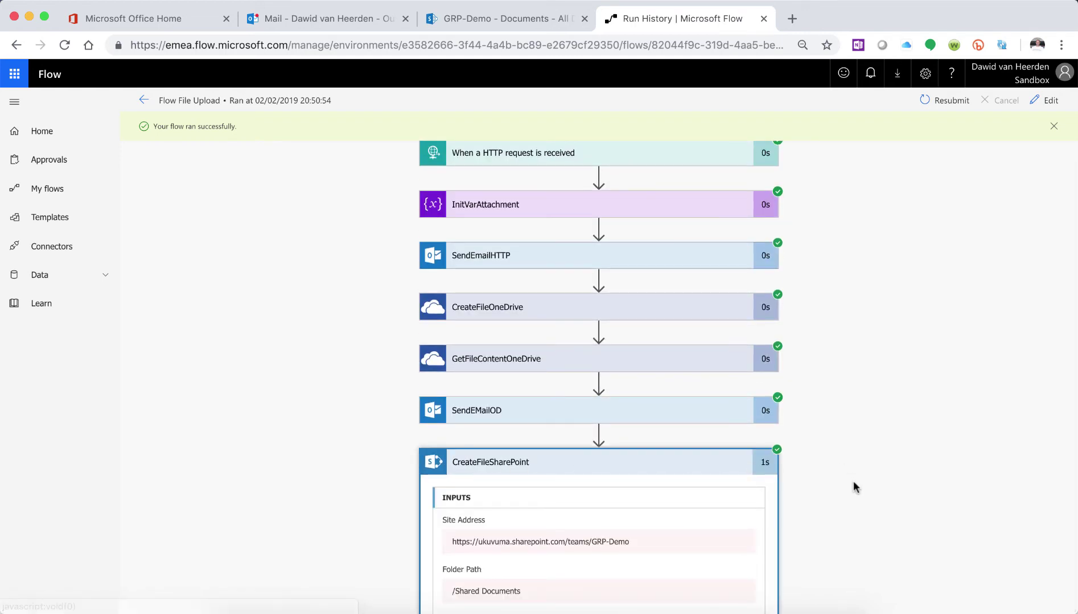
scroll(853, 481, "down", 5)
scroll(817, 489, "down", 6)
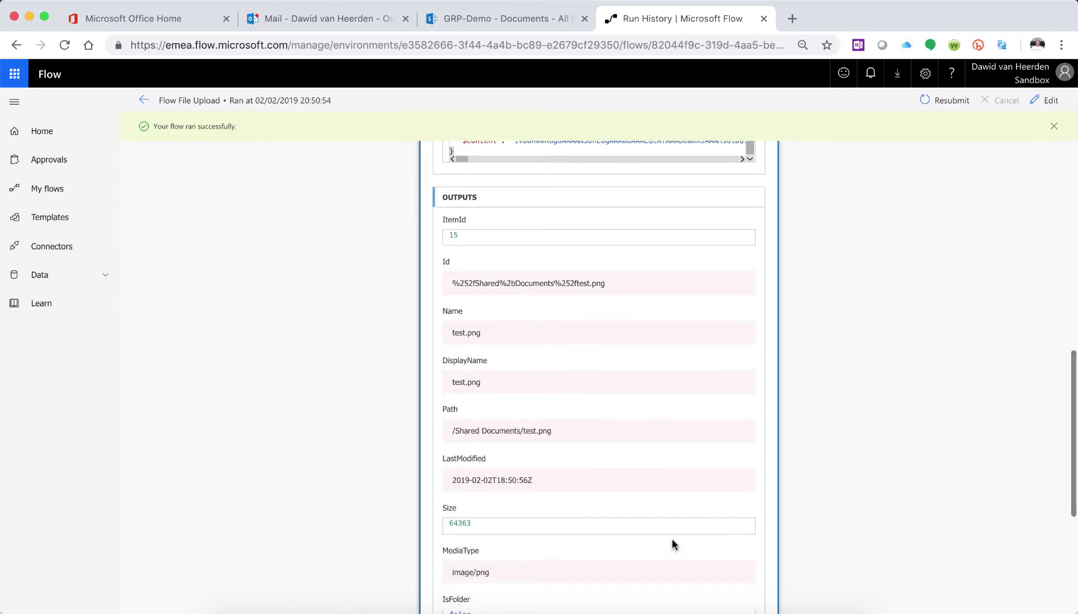
scroll(672, 544, "down", 5)
left_click(529, 518)
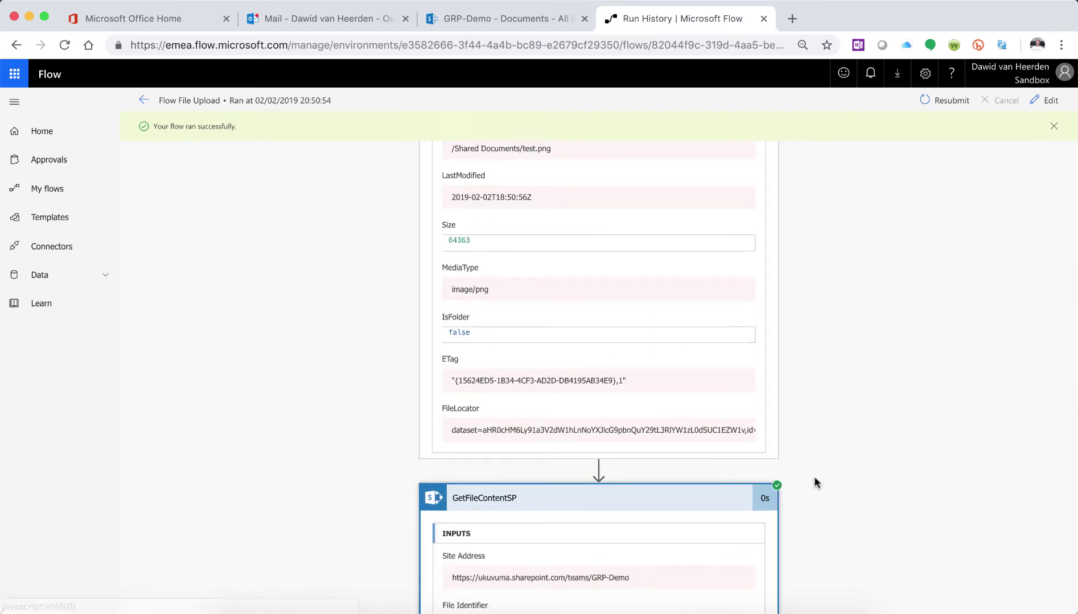
scroll(814, 481, "down", 5)
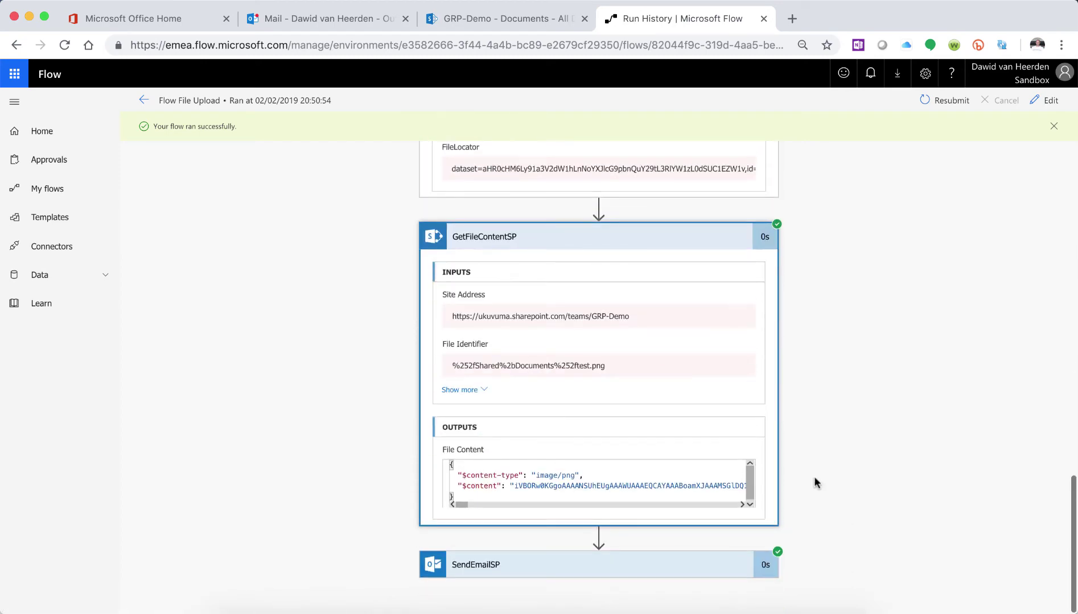
left_click(483, 564)
scroll(742, 566, "down", 8)
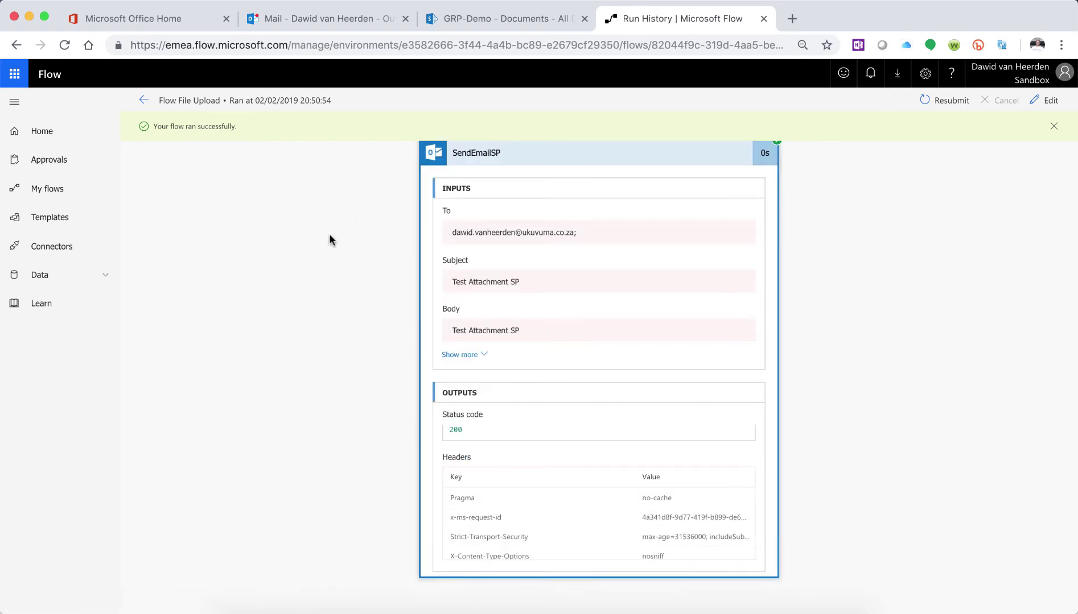
left_click(308, 20)
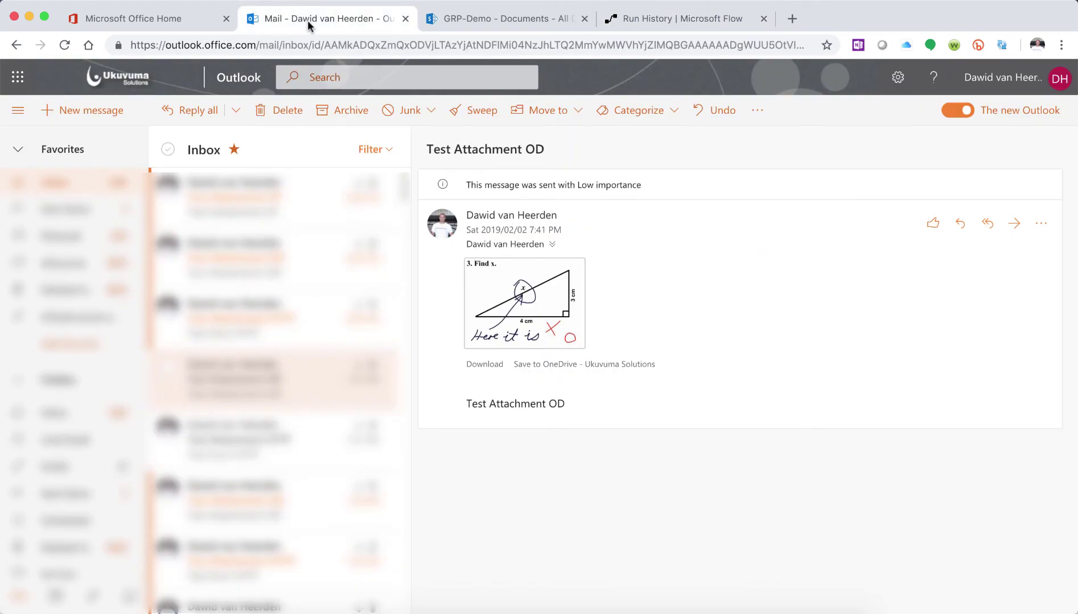
- Check the Test Attachment HTTP, OD and SP emails for test.png, then return to the run
left_click(290, 337)
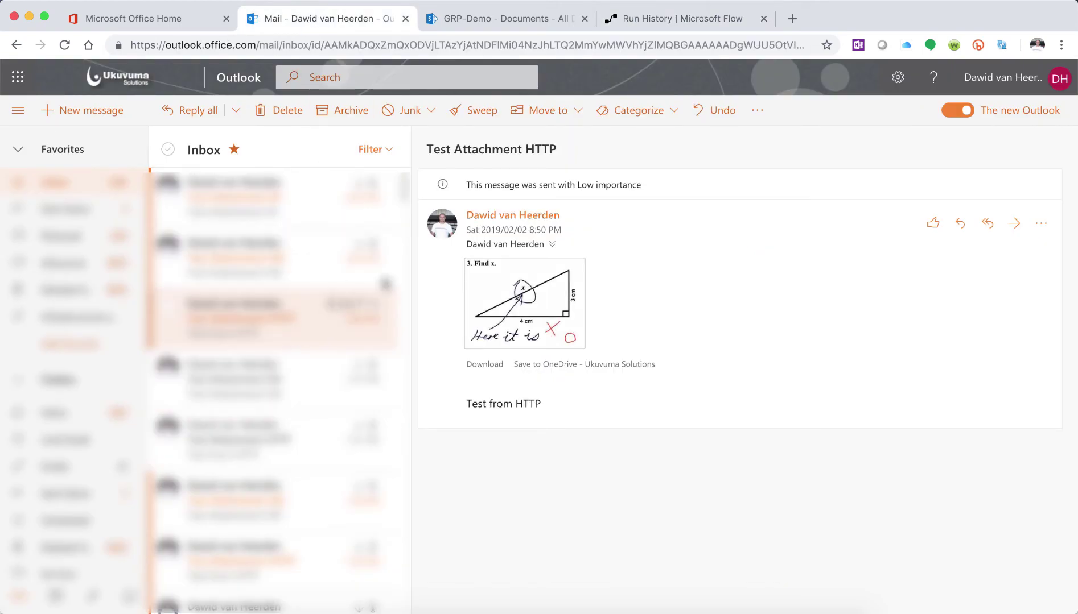
left_click(243, 273)
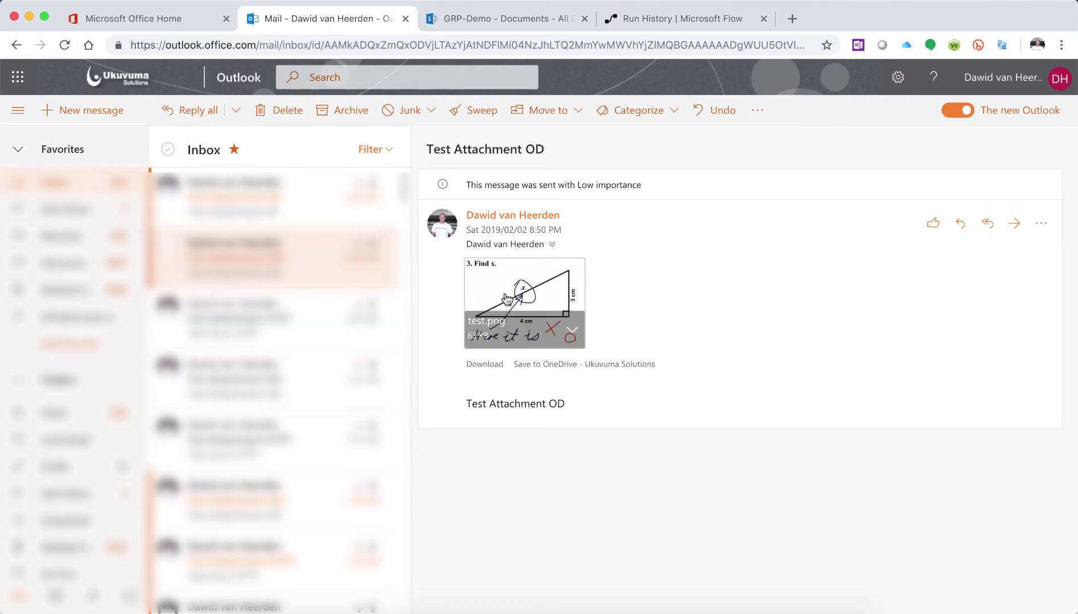
left_click(276, 216)
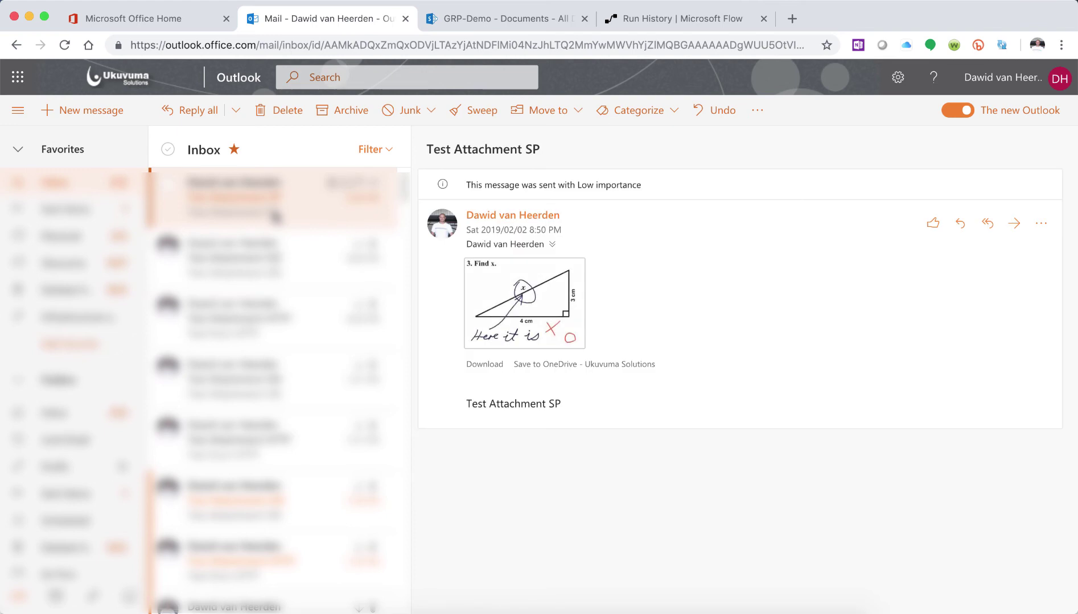
mouse_move(529, 311)
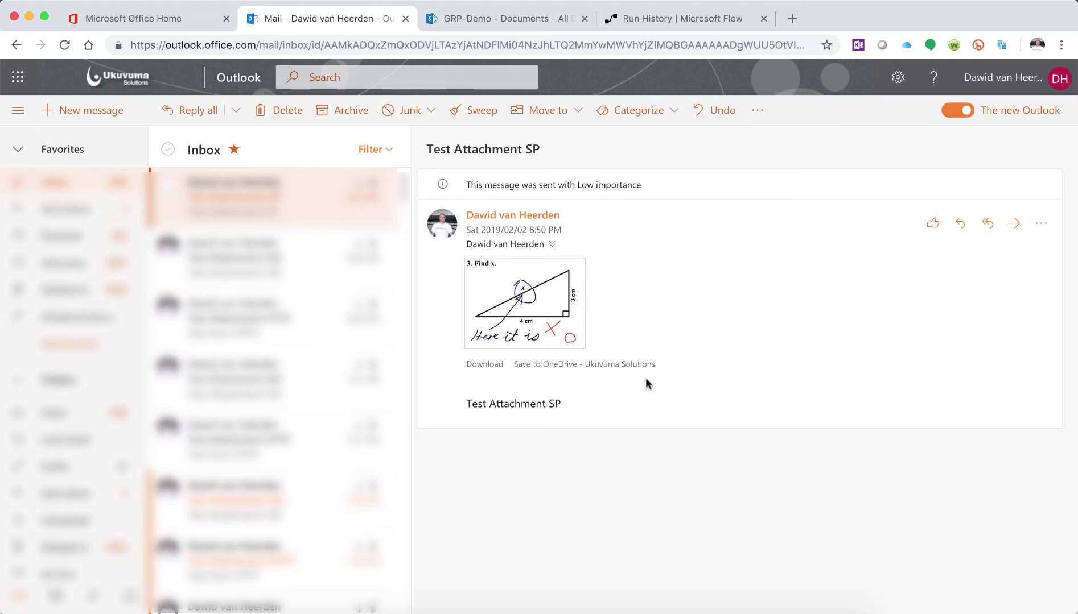
left_click(664, 17)
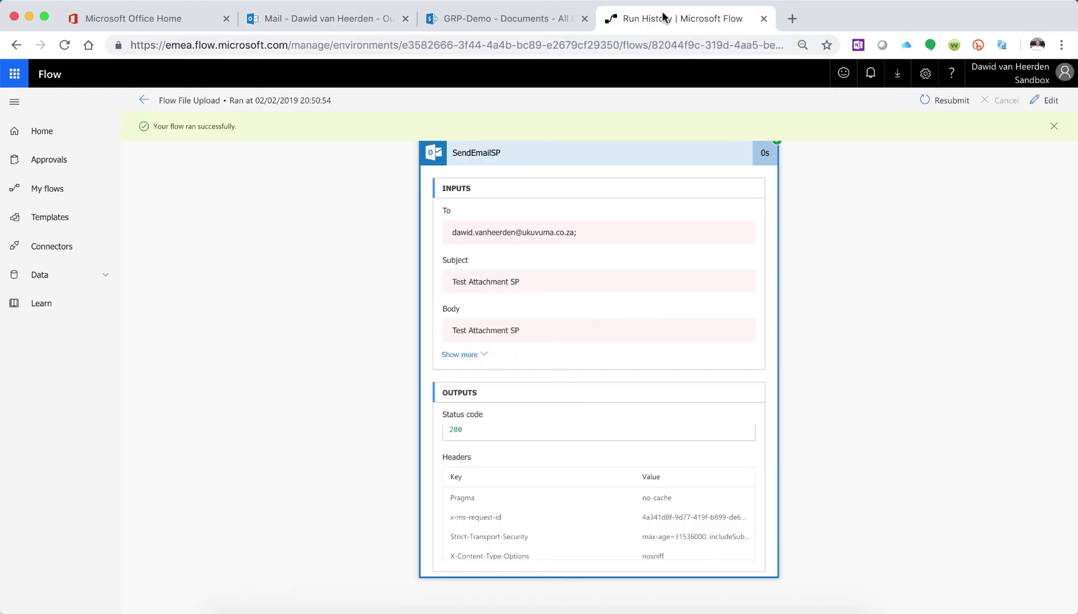